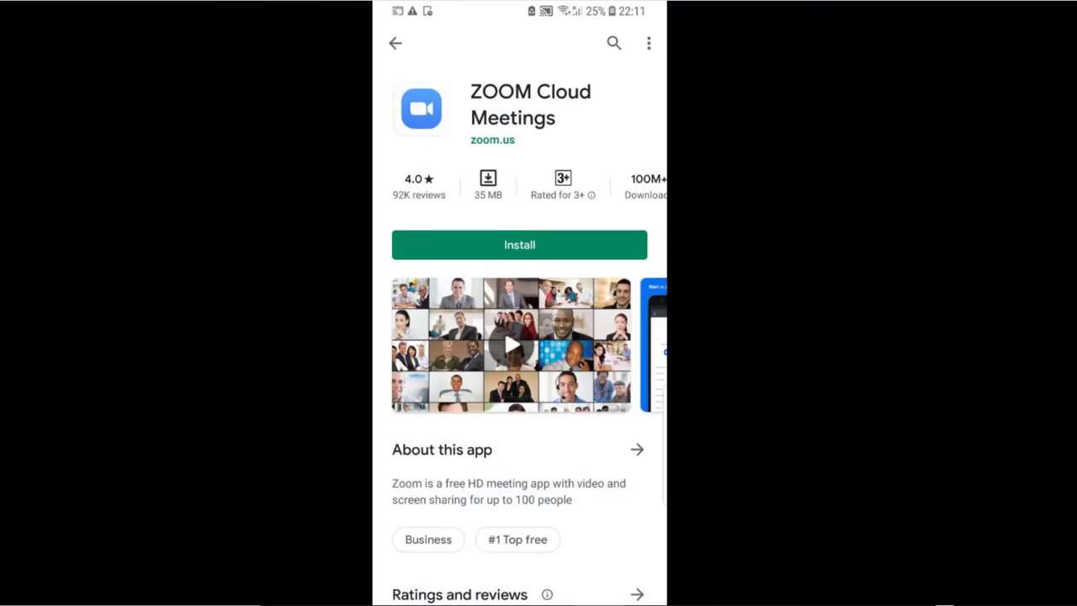
Install Zoom Cloud Meetings, launch it, and allow it to record audio.
click(519, 245)
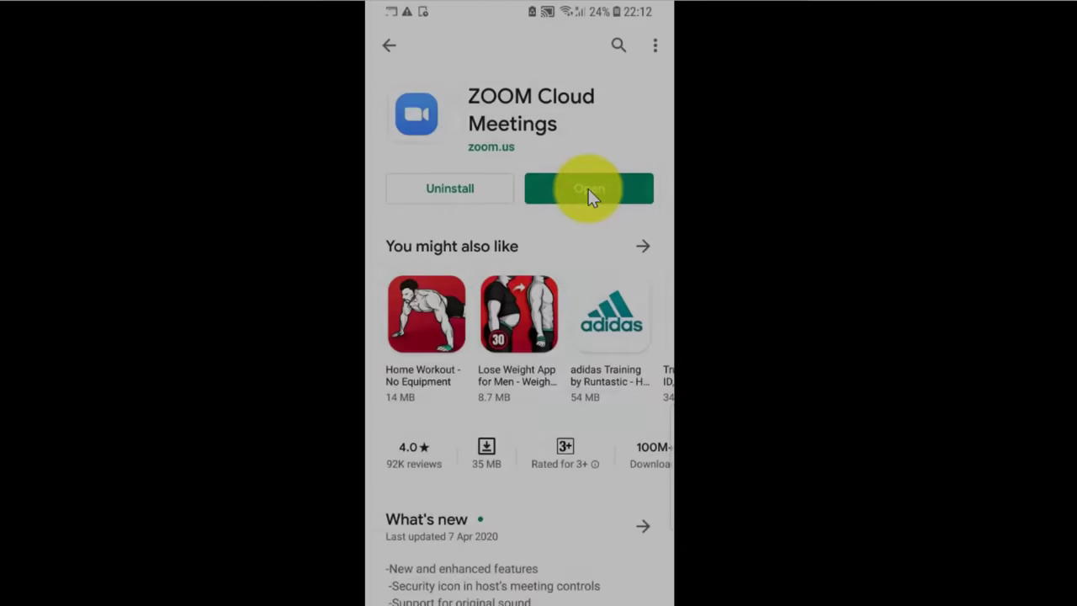
click(588, 192)
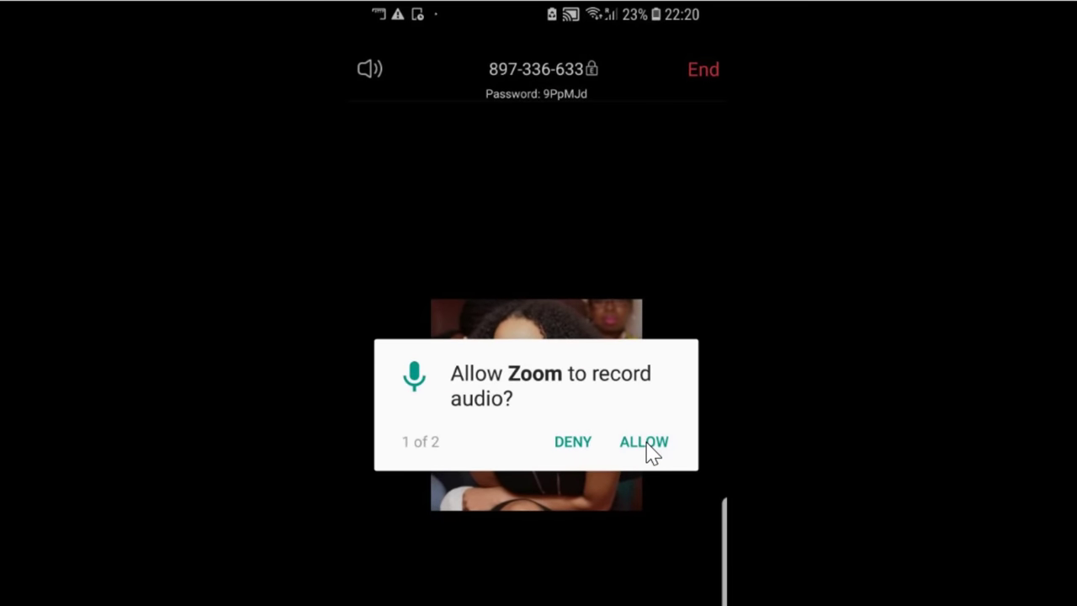
click(645, 441)
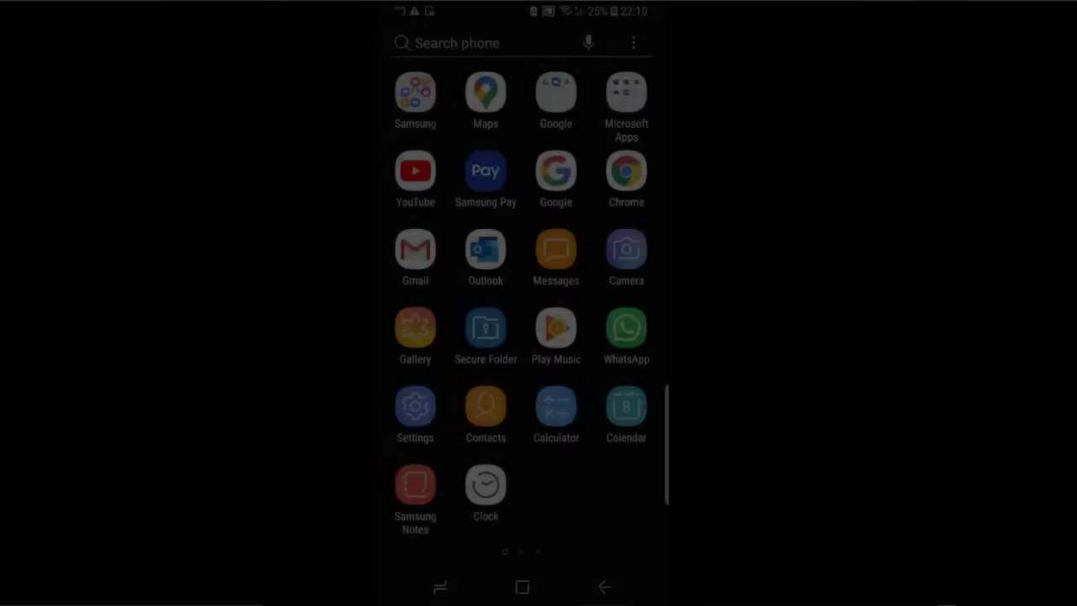
Find the installed Zoom app in the app list and launch it to the welcome screen.
scroll(515, 337, down, 5)
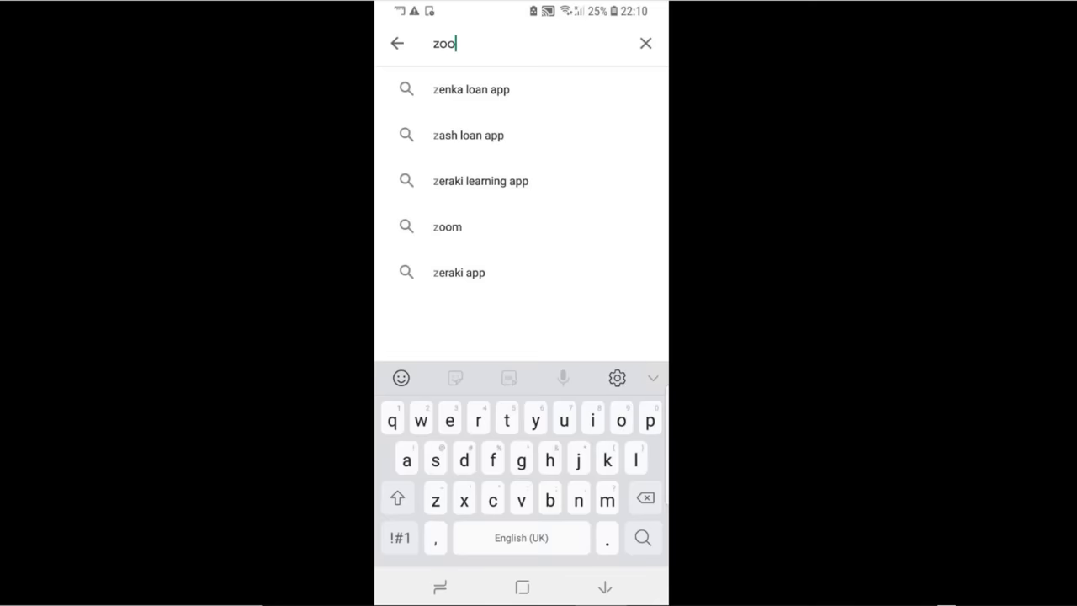
text(m)
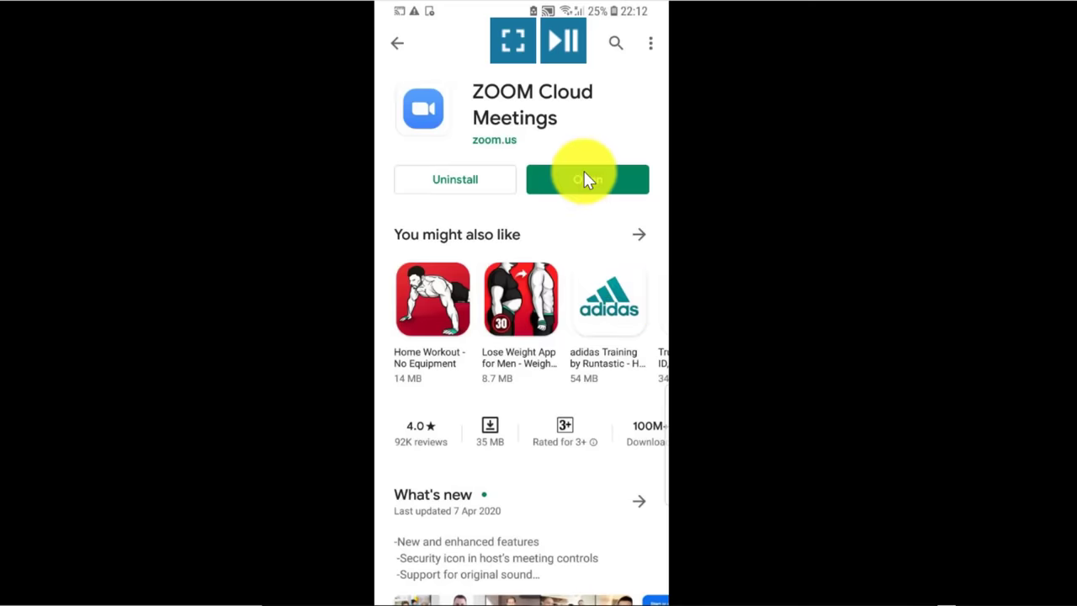
click(586, 179)
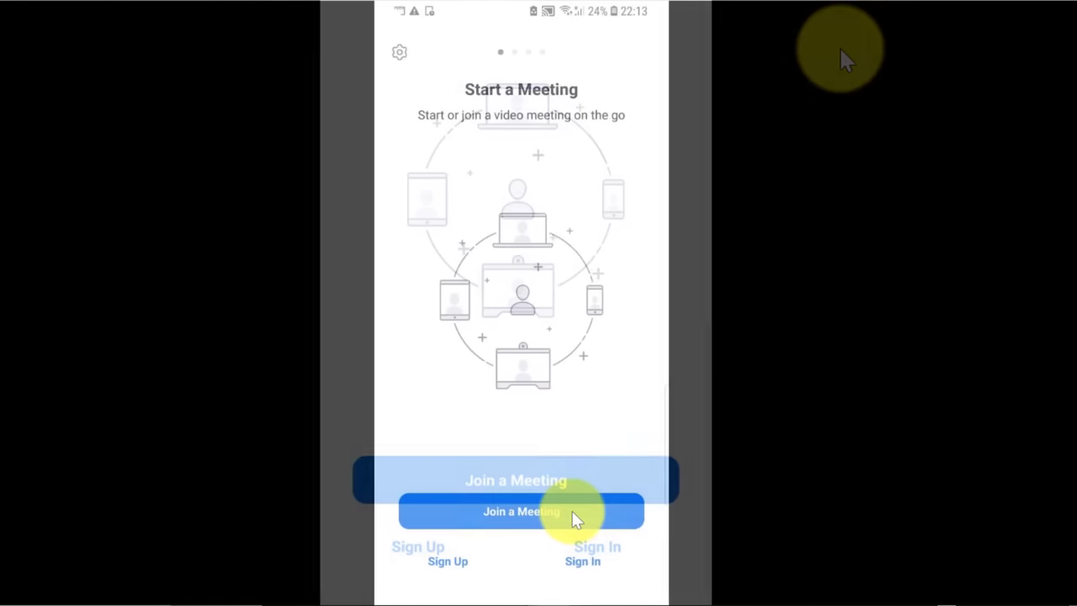
Join the meeting using the ID pasted from the text message and the meeting password.
click(570, 515)
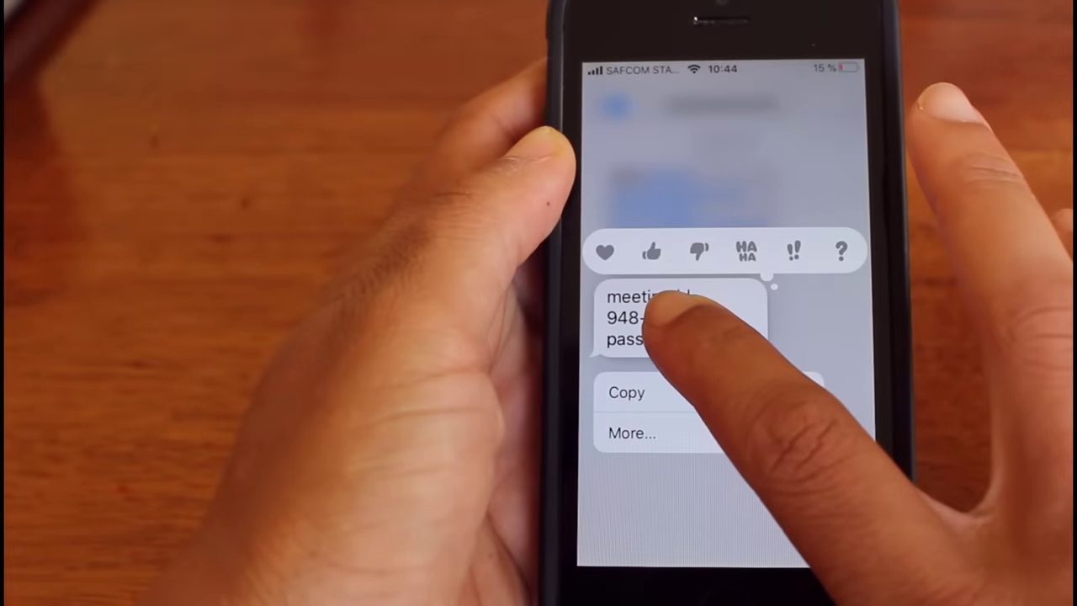
click(626, 393)
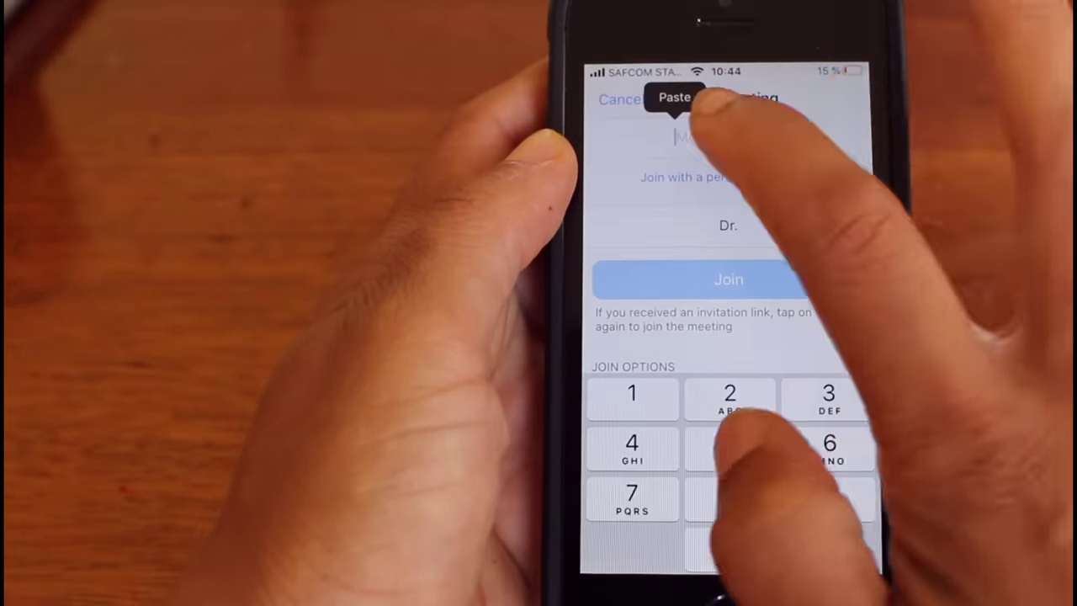
click(680, 96)
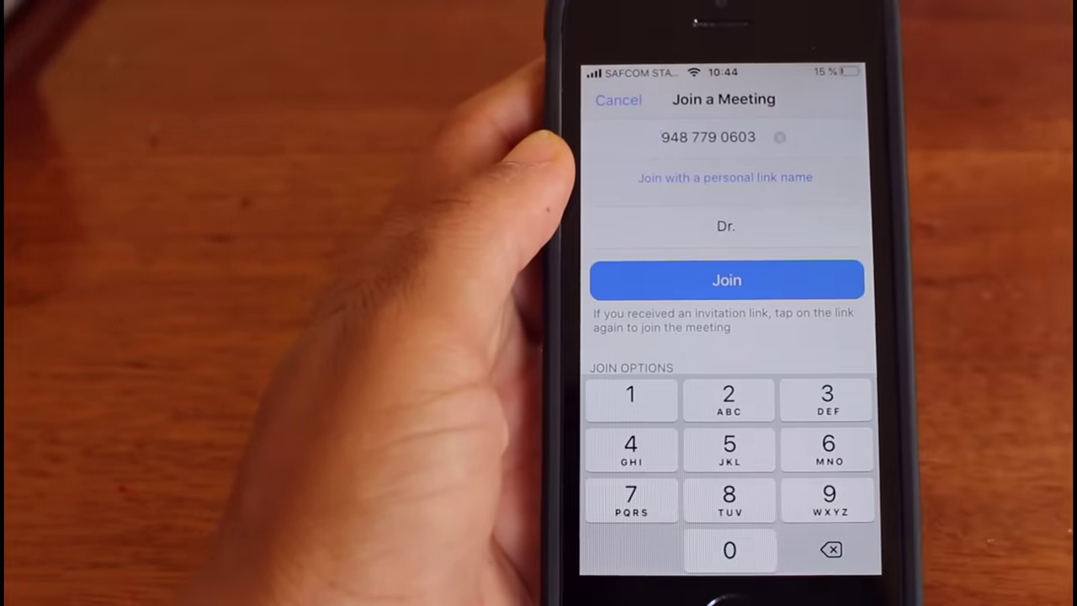
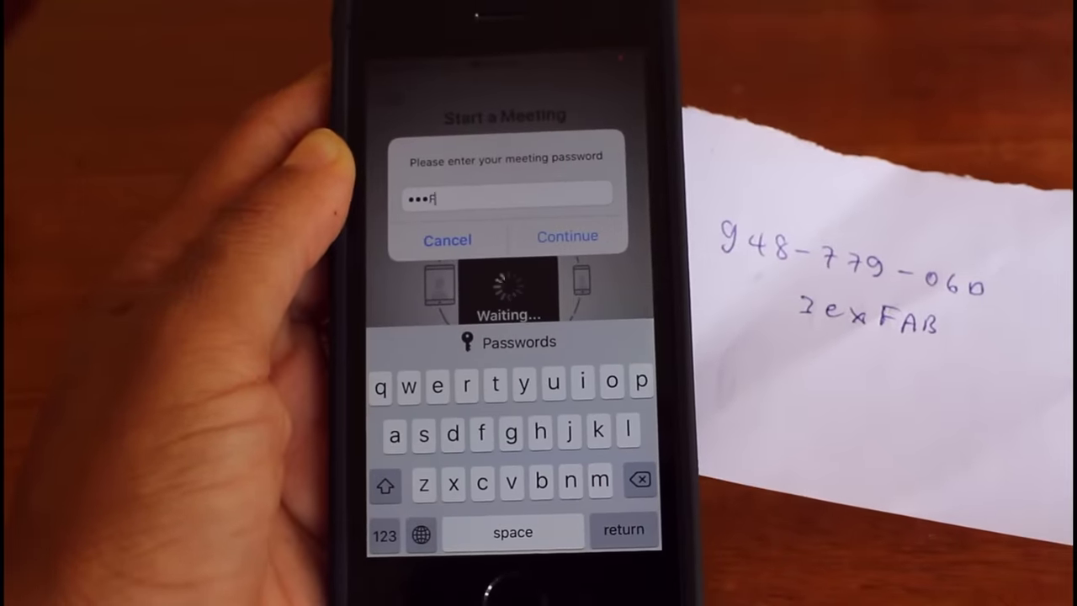
key(Return)
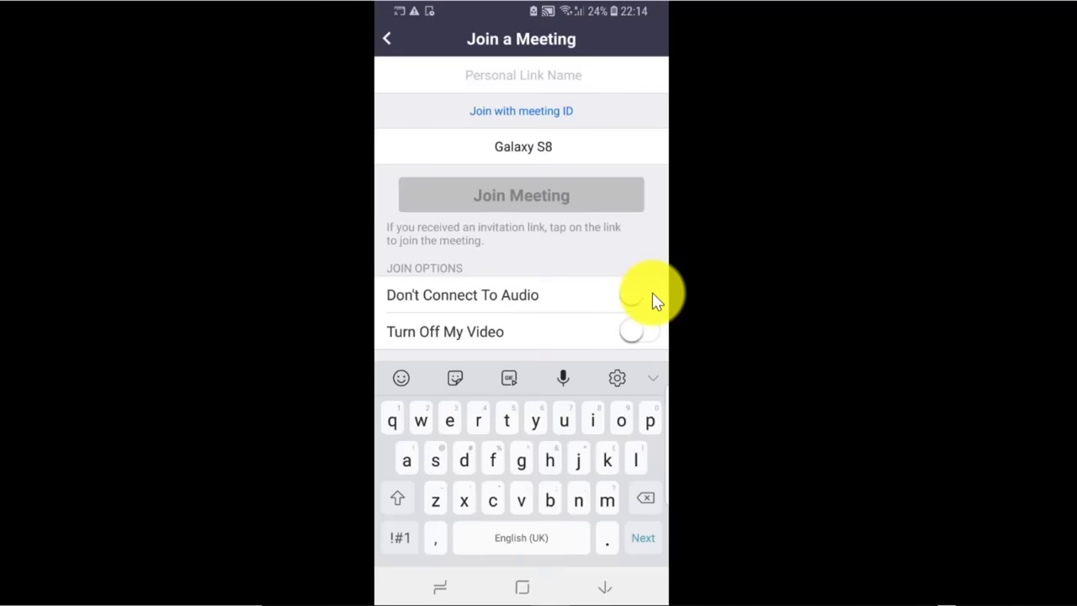
Enable Don't Connect To Audio and Turn Off My Video on the Join a Meeting screen.
click(652, 294)
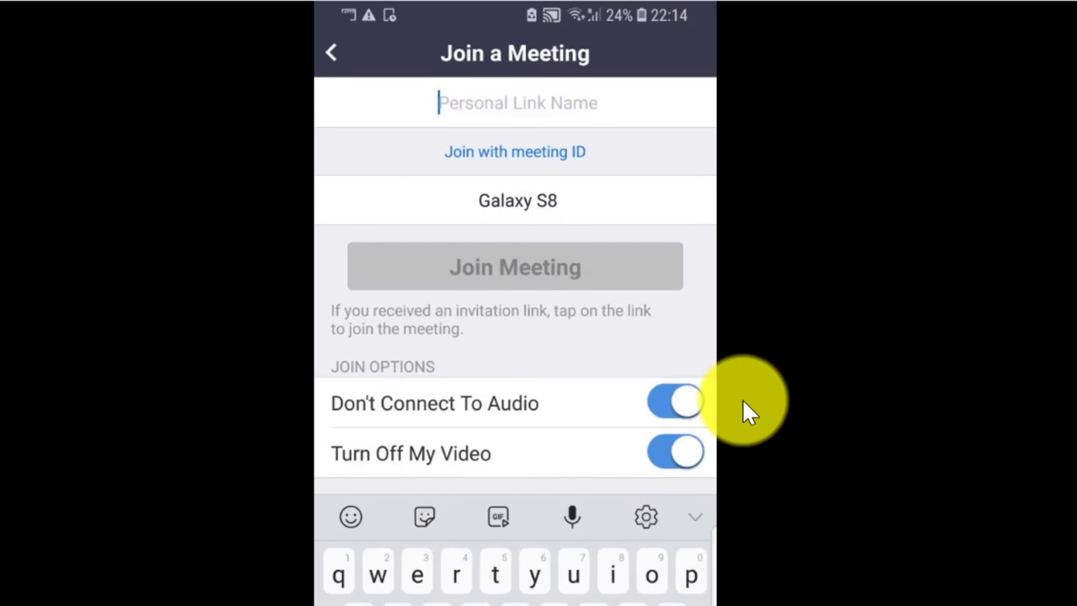
click(697, 450)
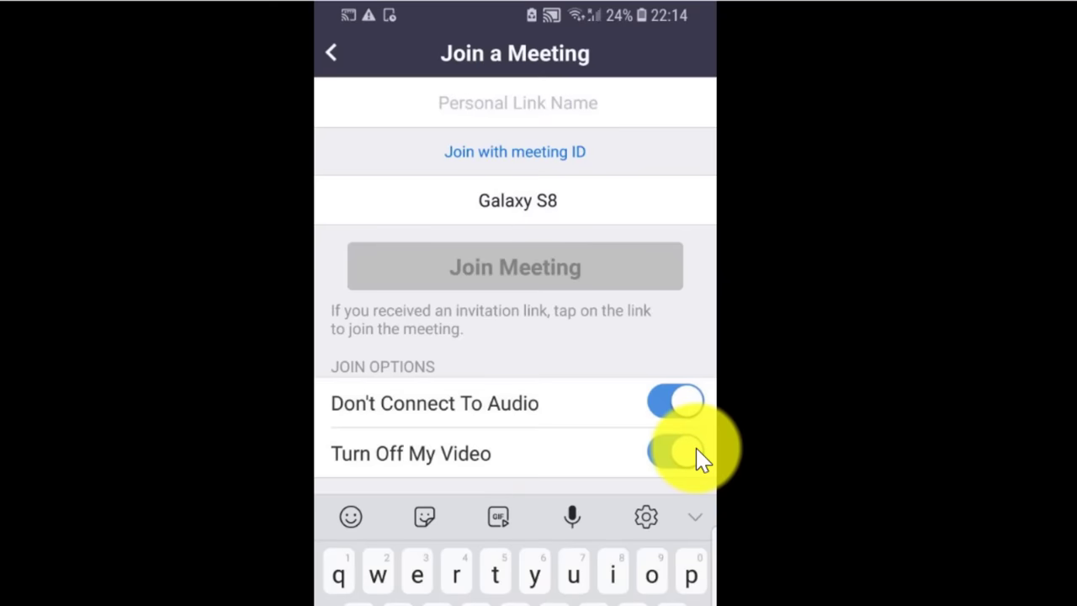
click(694, 455)
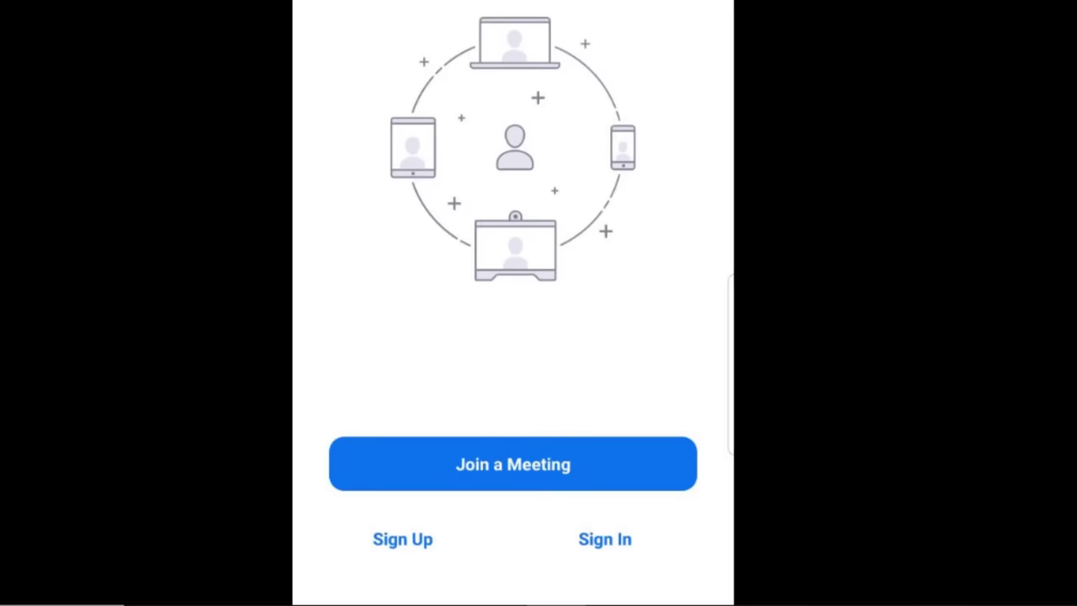
Sign in to Zoom with a different Google account and return to the app.
click(602, 543)
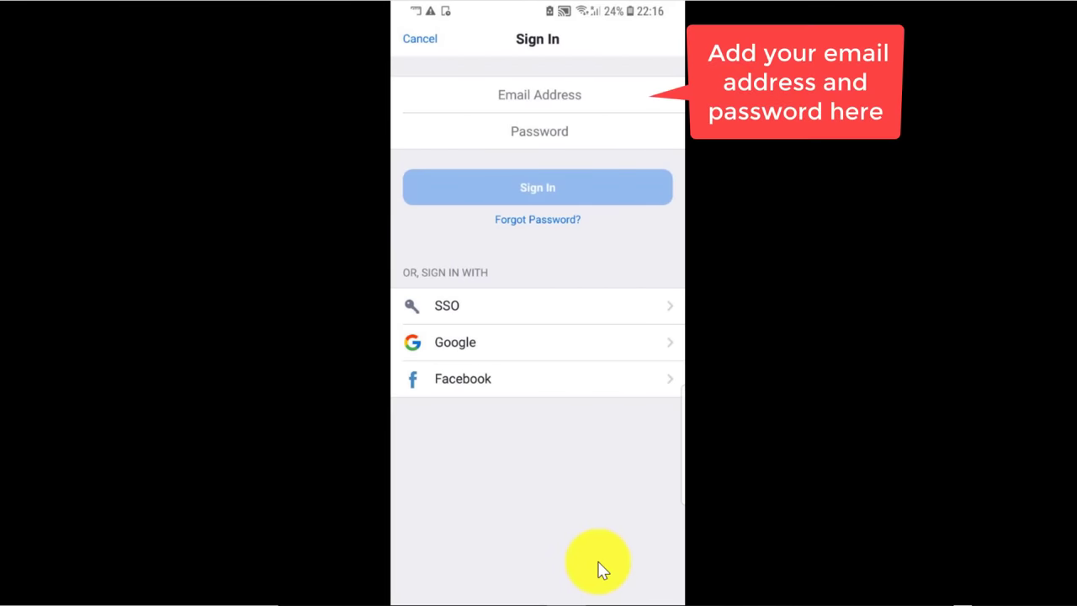
click(492, 344)
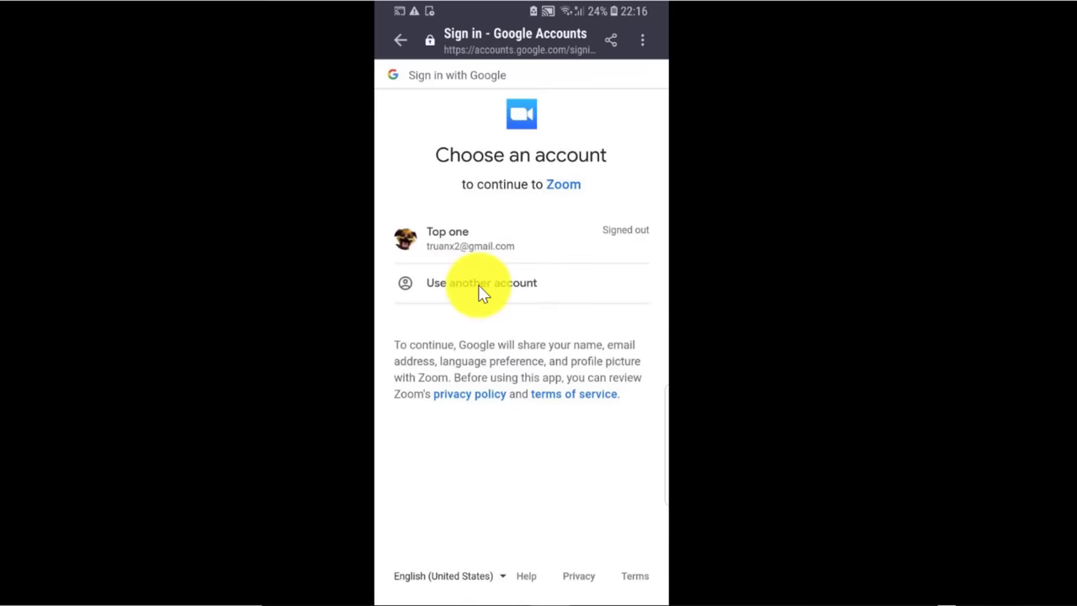
click(479, 286)
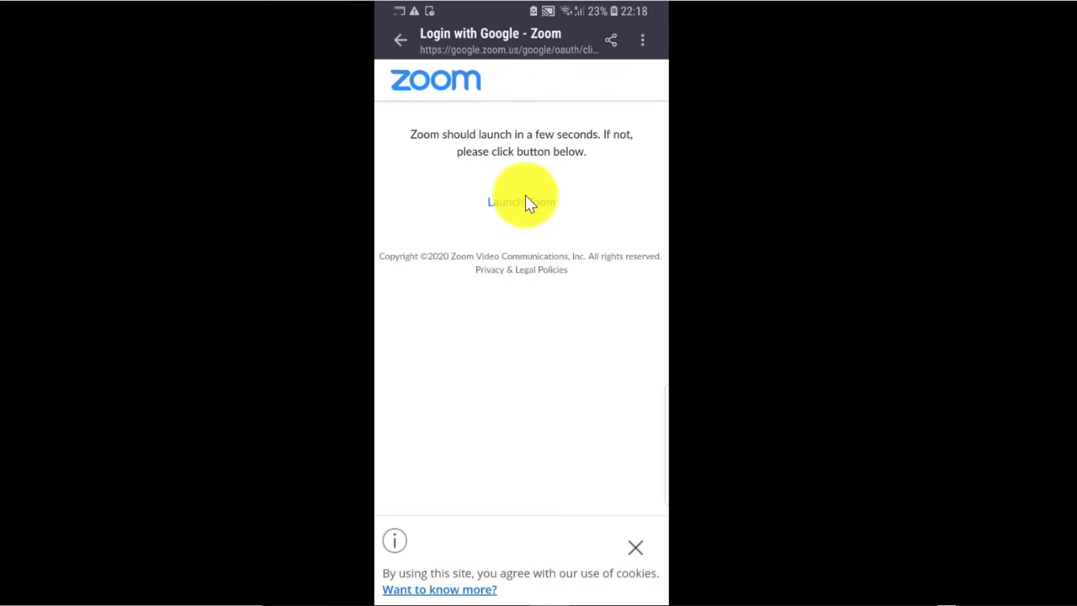
click(525, 200)
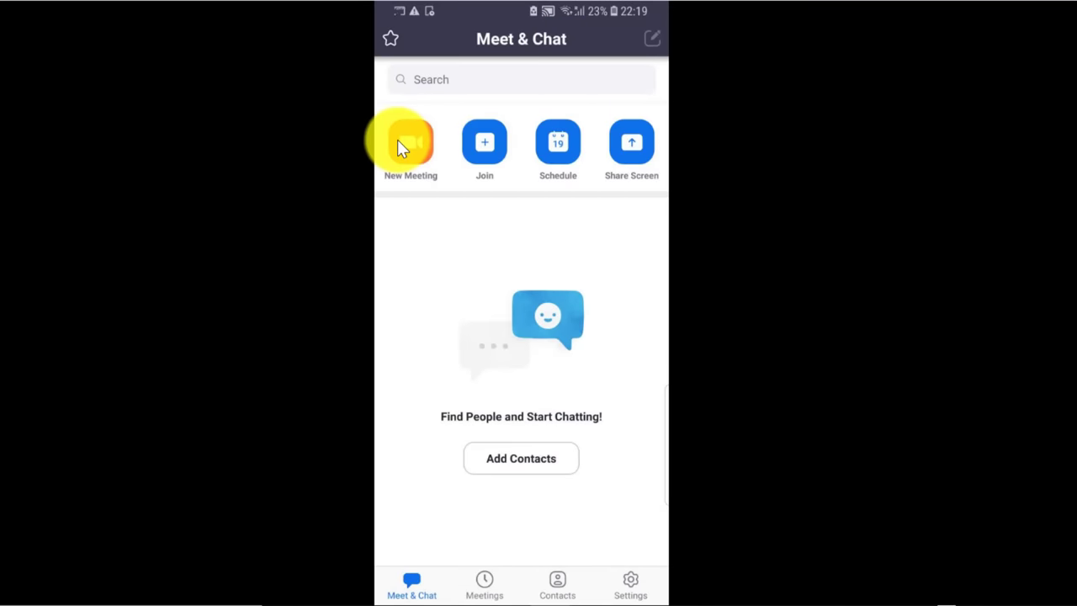
Start a new meeting with Video On and Use Personal Meeting ID switched off.
click(397, 140)
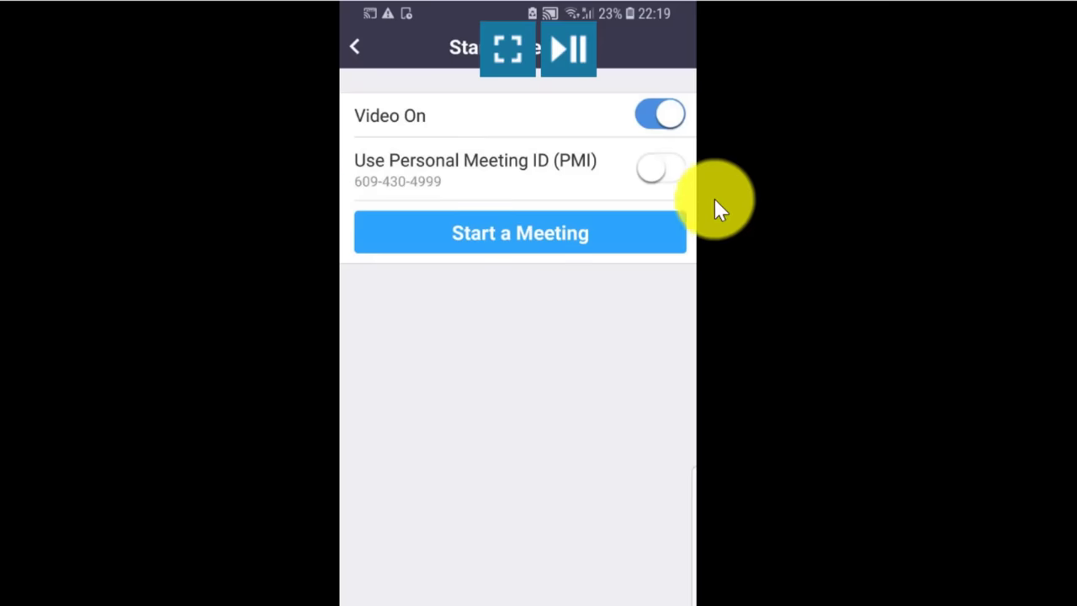
click(648, 161)
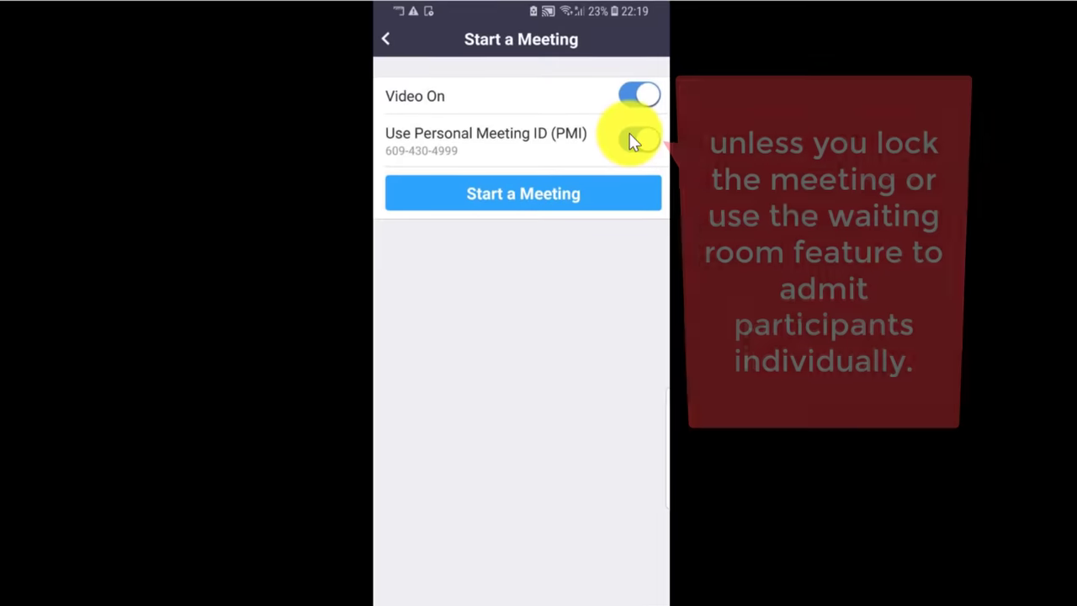
click(632, 140)
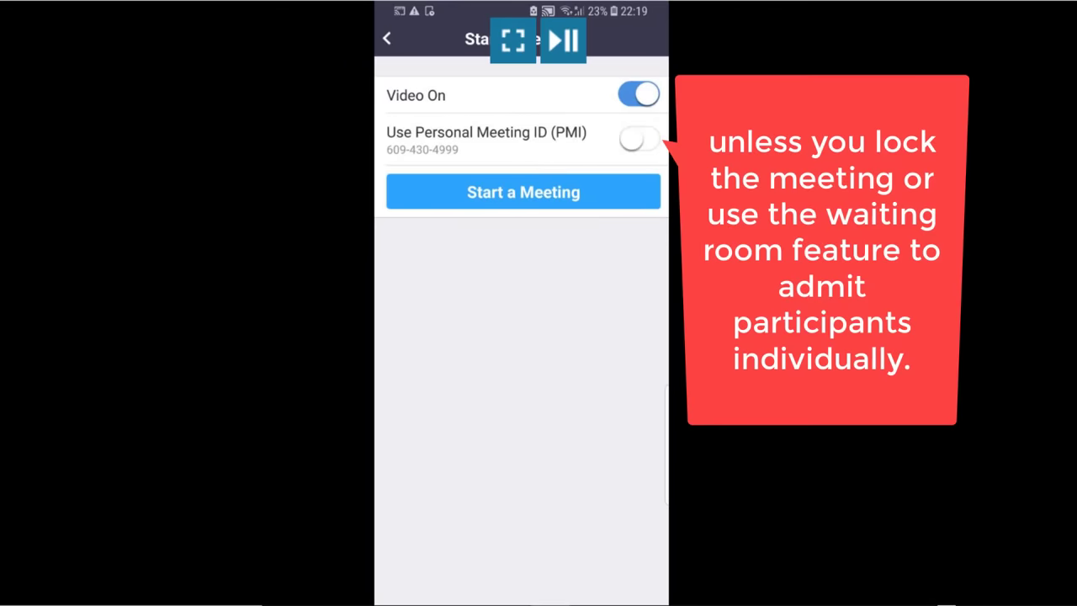
click(533, 193)
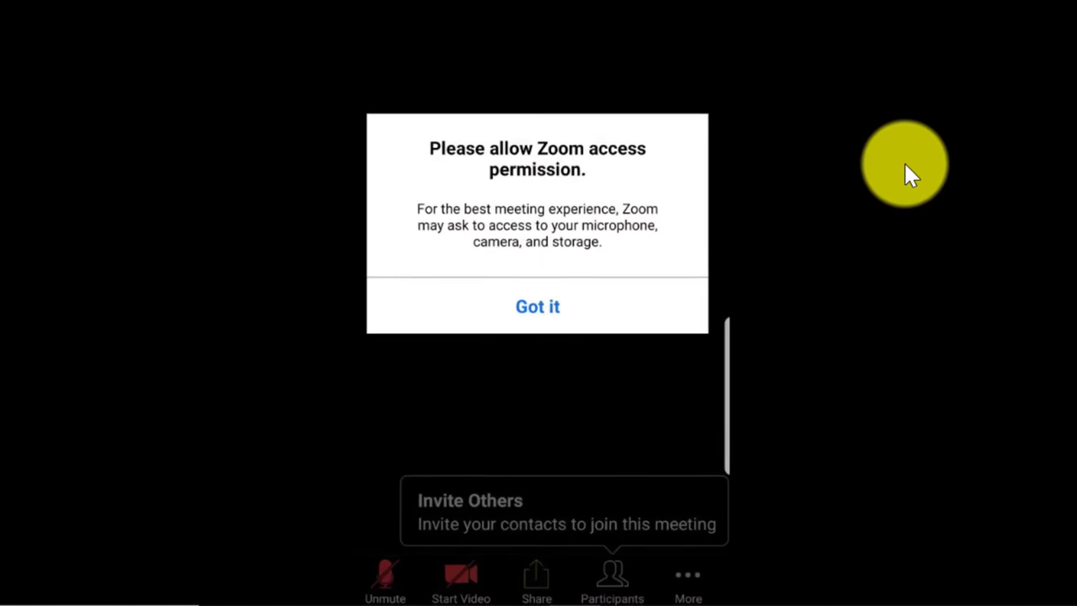
Dismiss the access notice and allow Zoom to record audio.
click(538, 311)
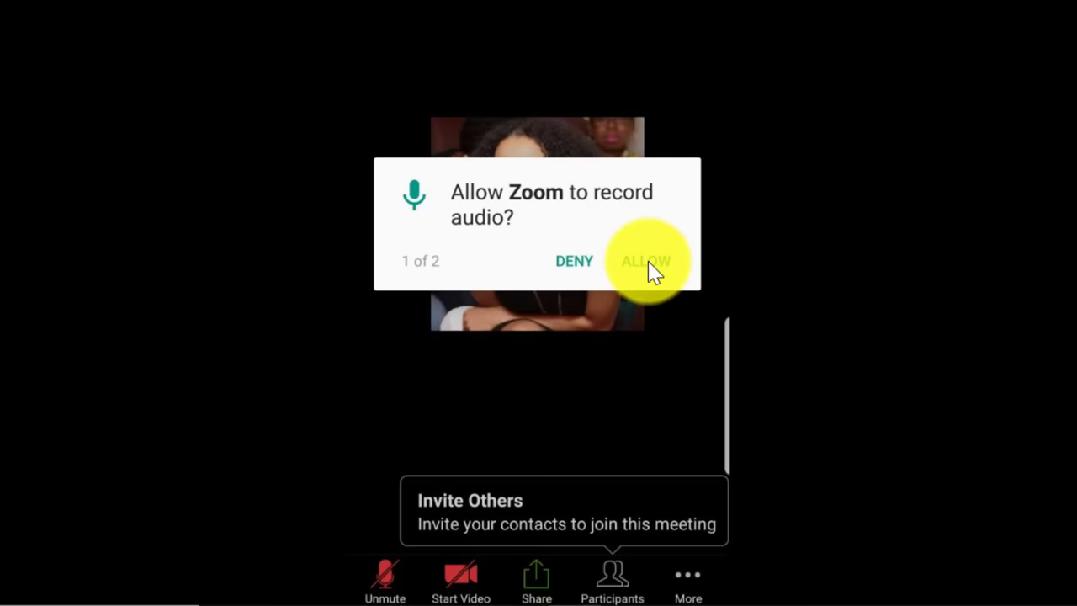
click(648, 261)
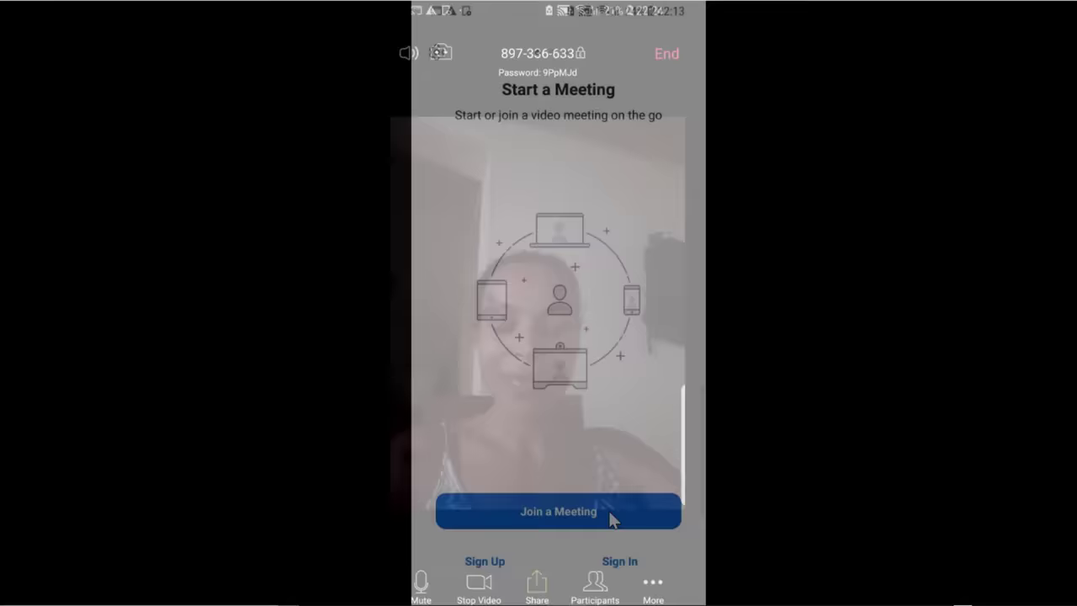
Open the Participants (1) list showing only the host.
click(611, 511)
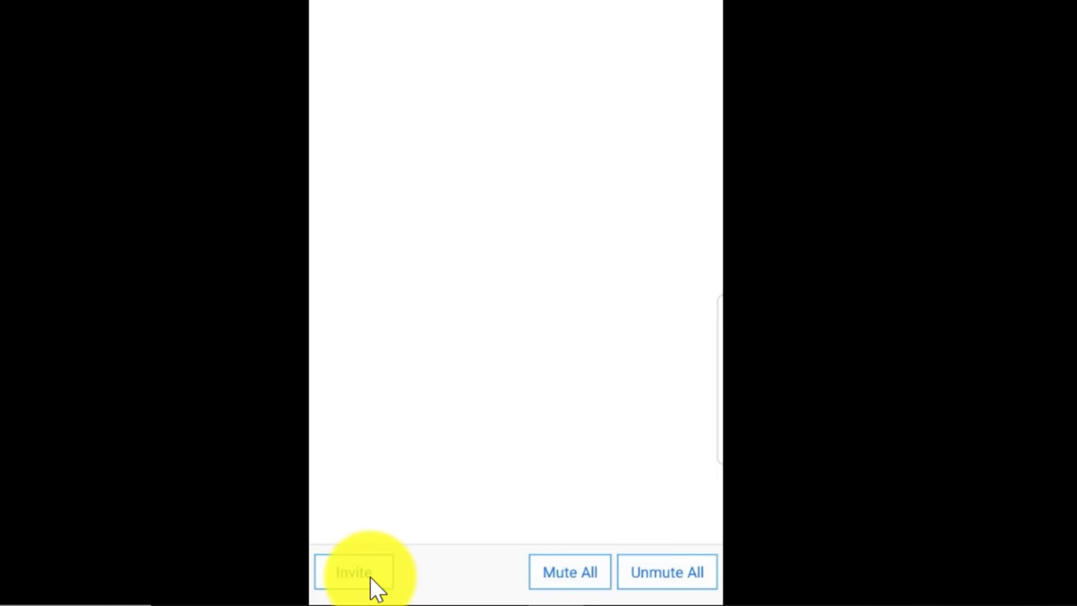
Open the Invite menu from the Participants panel.
click(374, 588)
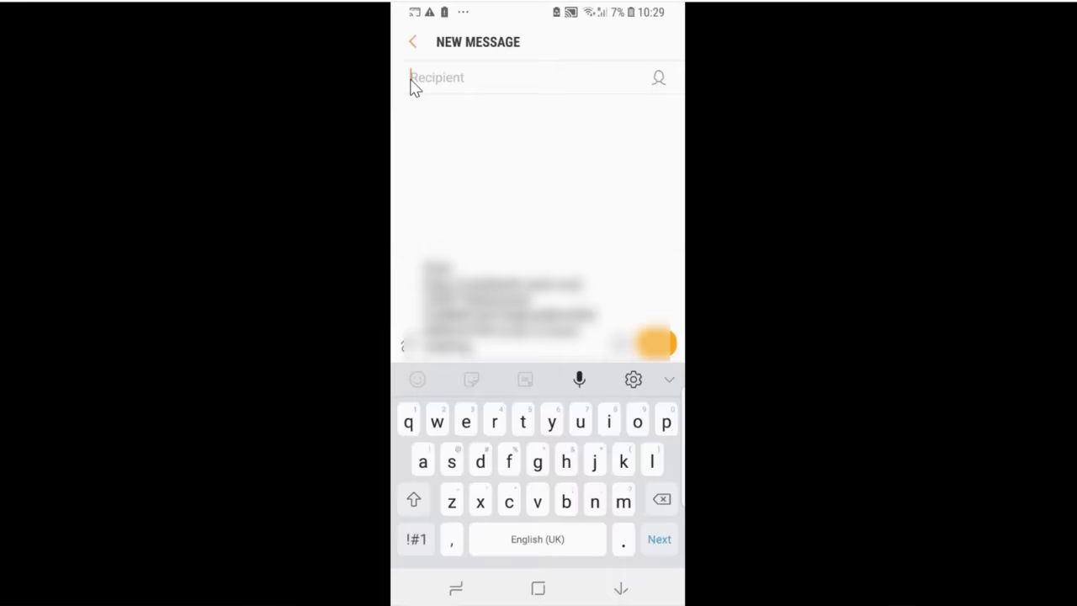
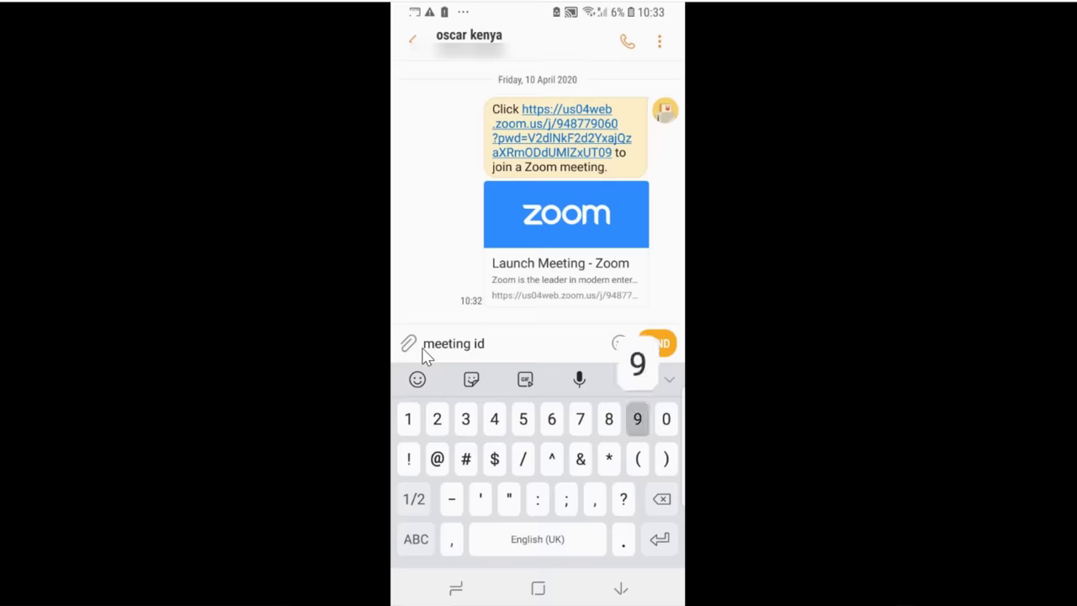
Text the chosen contact meeting ID 948-779-060 and the meeting password on two lines.
key(Return)
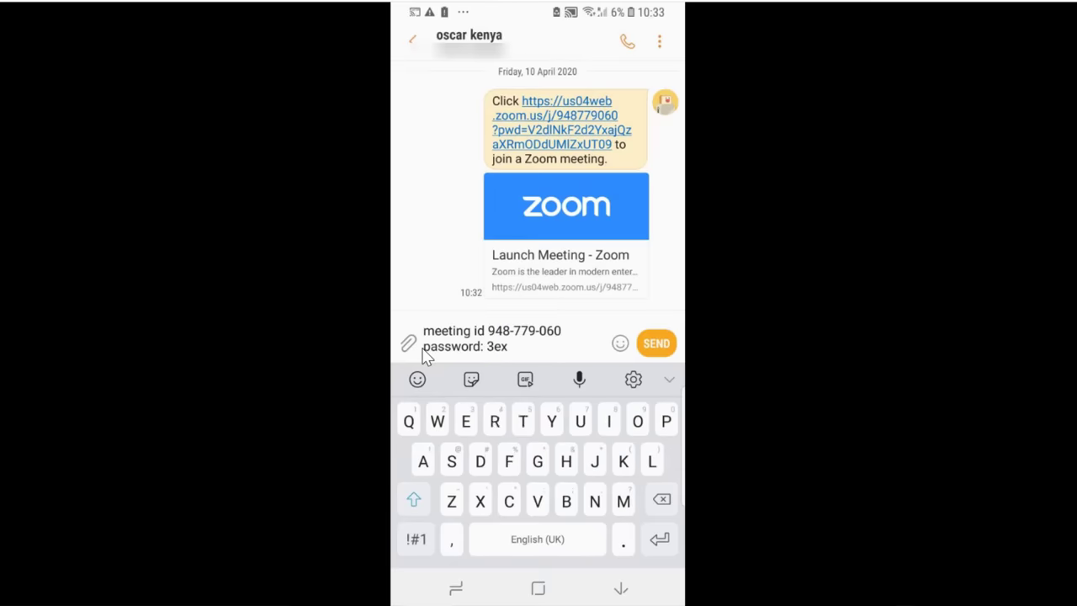
click(656, 343)
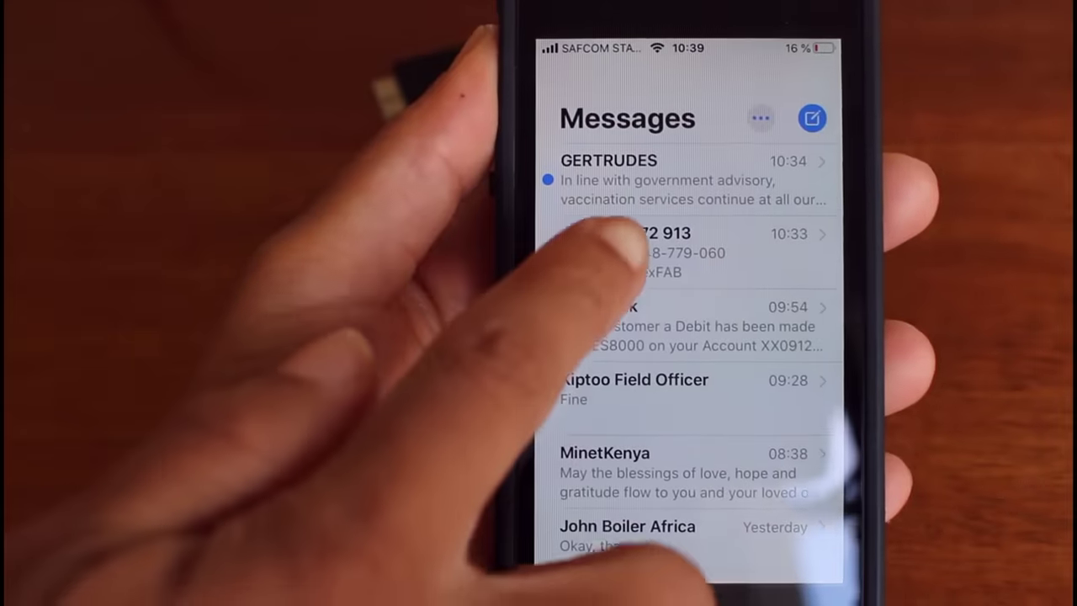
Follow the Zoom link in the Messages invitation and launch the Zoom app.
click(639, 248)
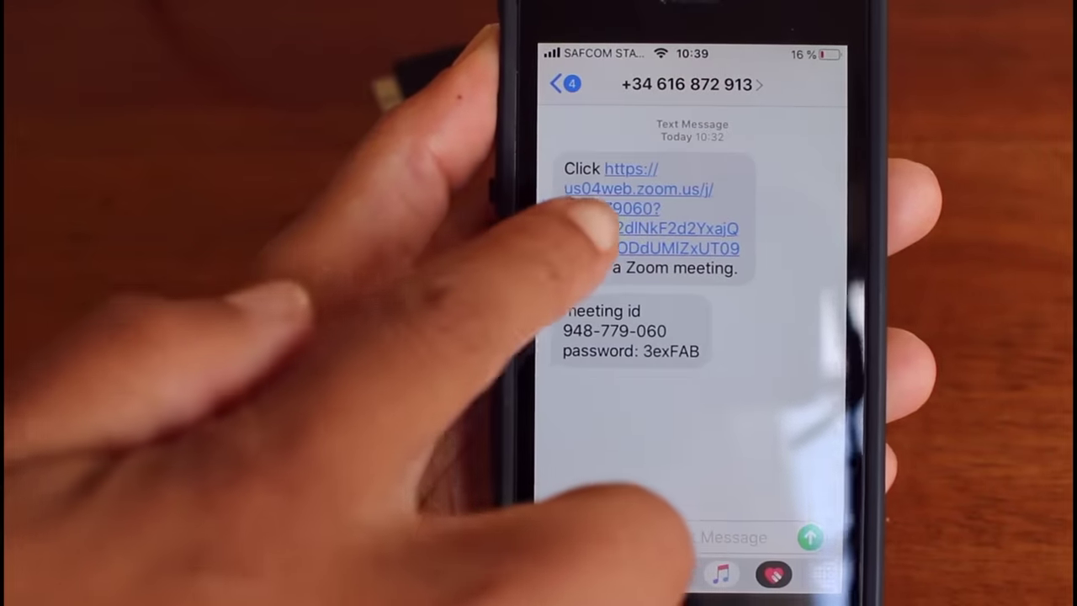
click(631, 172)
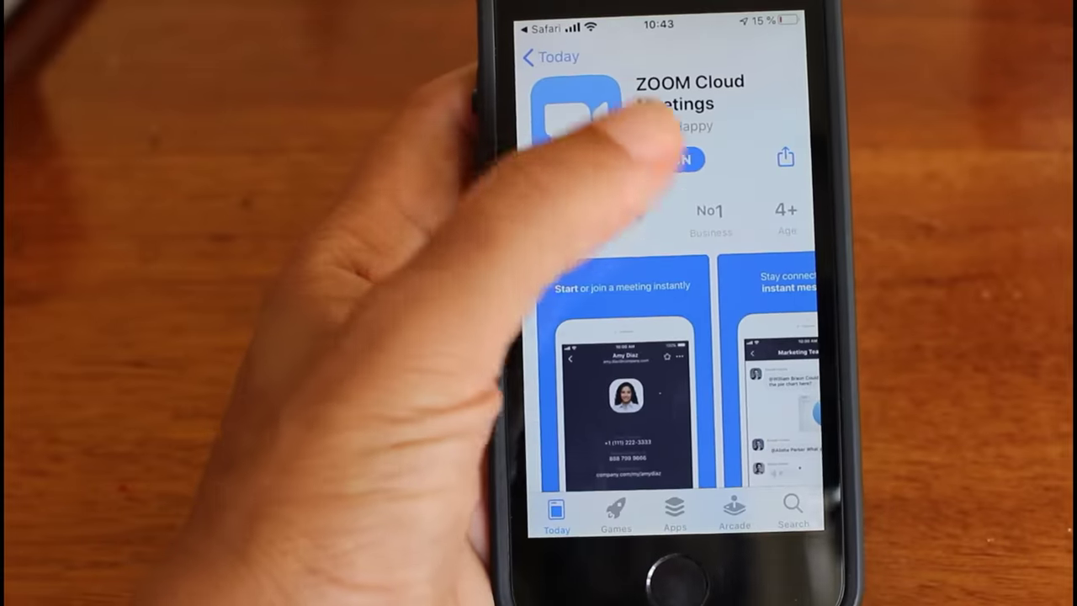
click(669, 160)
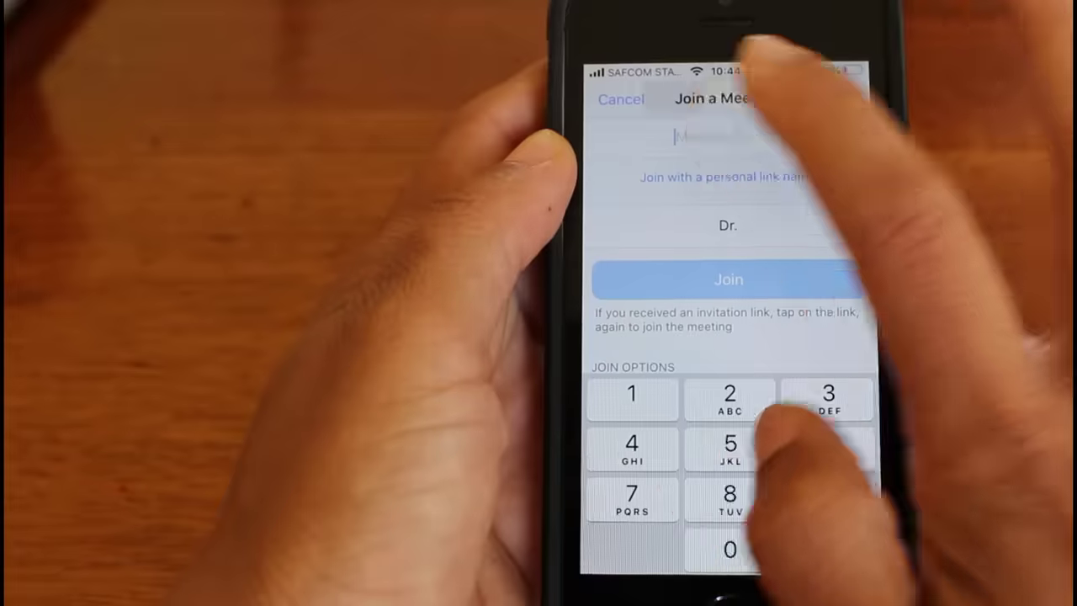
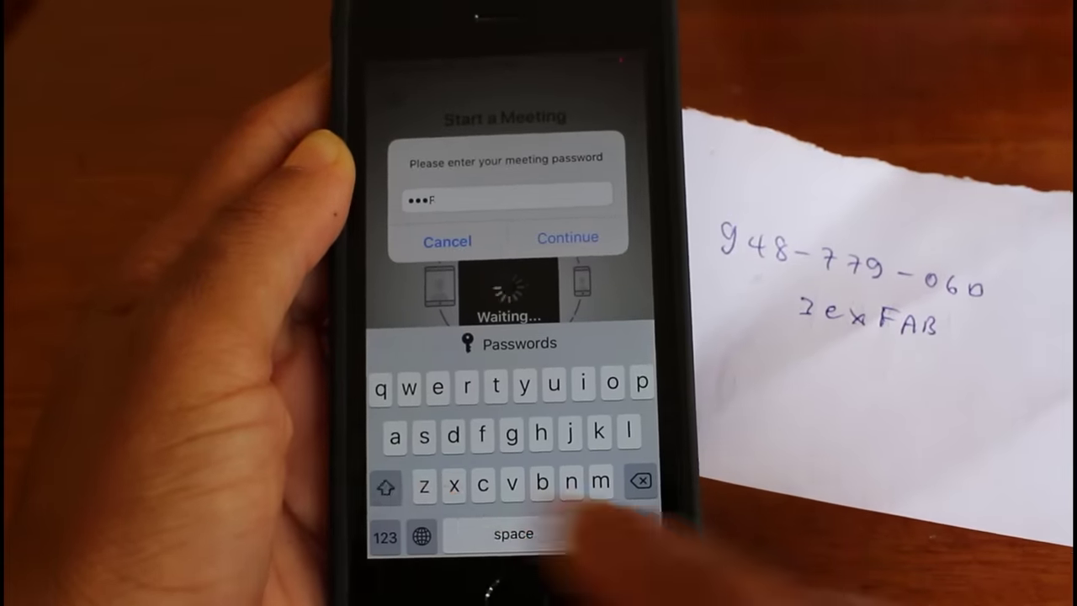
Join on the iPhone by entering the invitation's meeting ID and password.
key(Return)
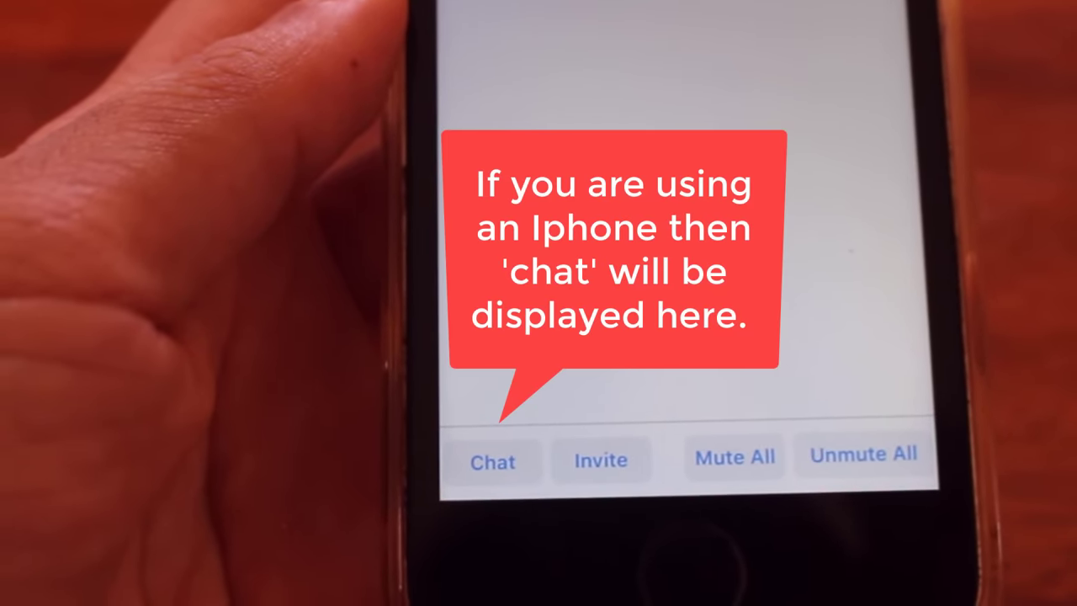
Cancel the Mute All prompt and close the Participants panel.
click(577, 587)
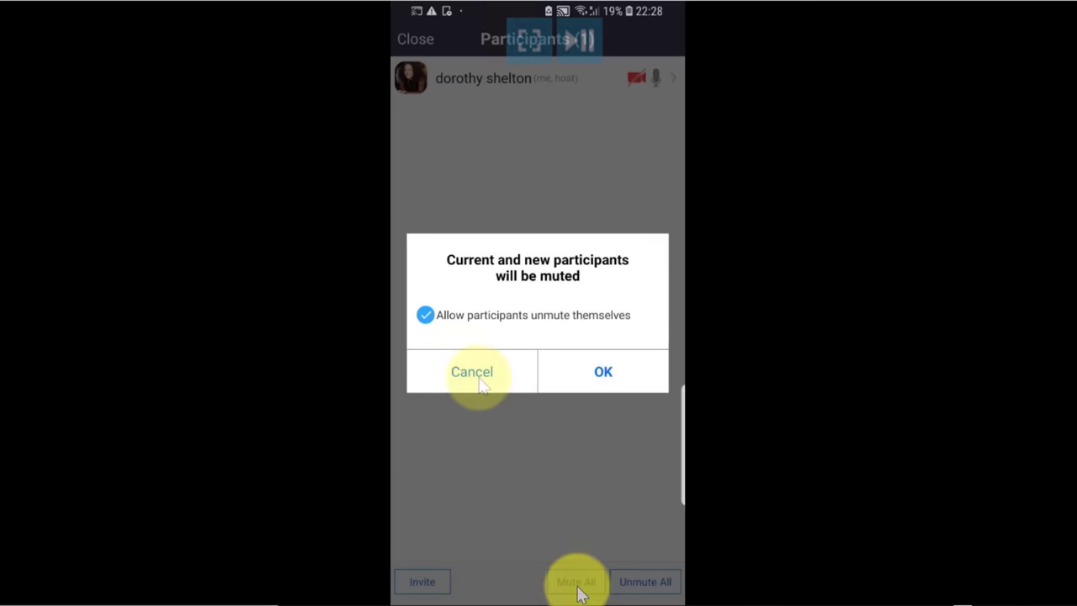
click(478, 377)
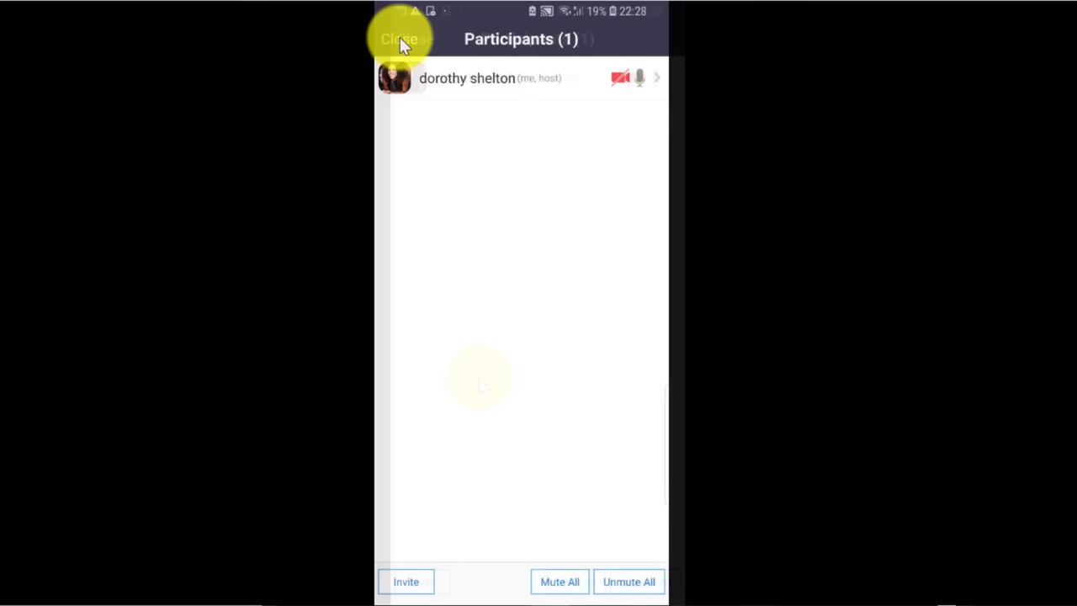
click(399, 37)
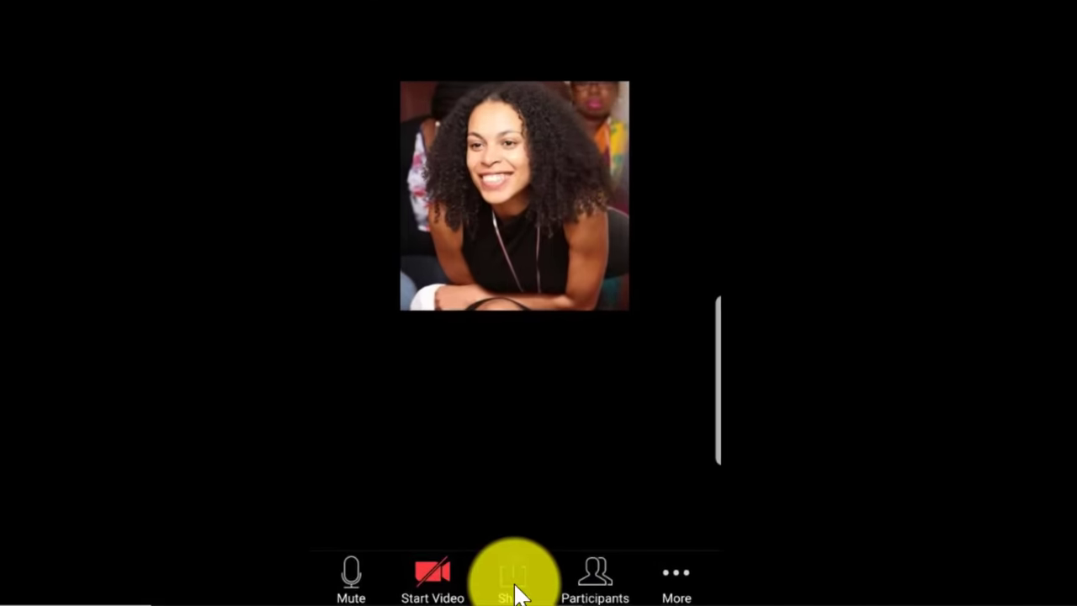
Allow Zoom photo access and overlay permission, then share a blank whiteboard.
click(517, 589)
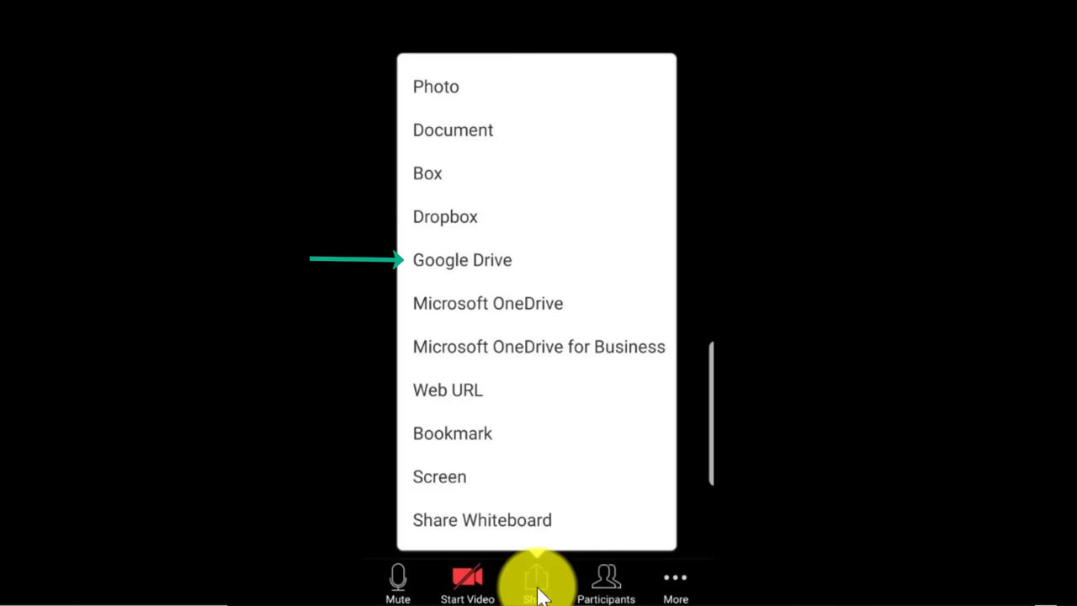
click(464, 90)
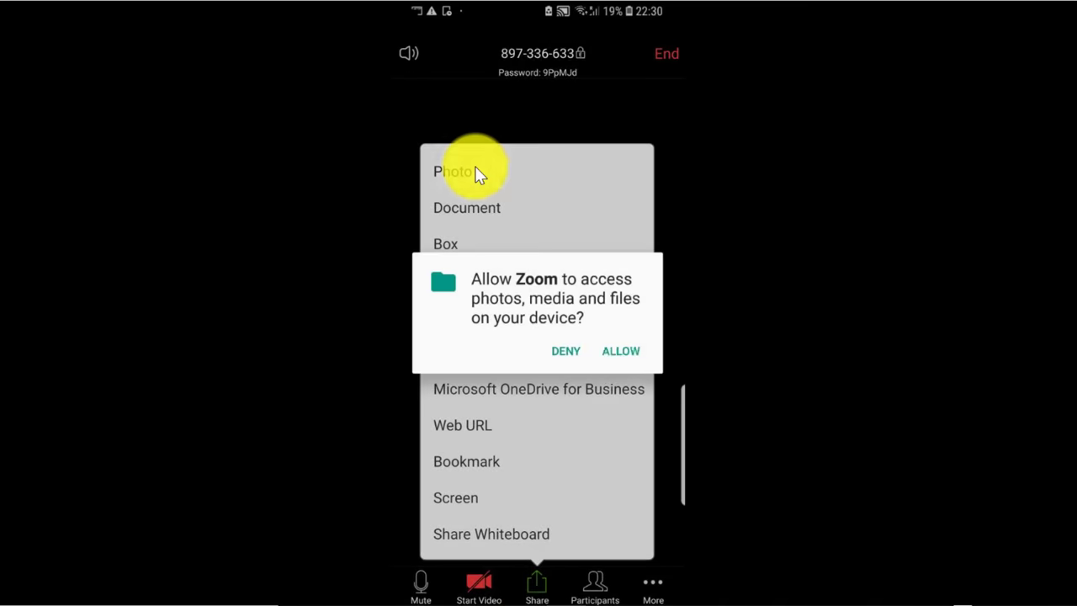
click(621, 355)
click(528, 351)
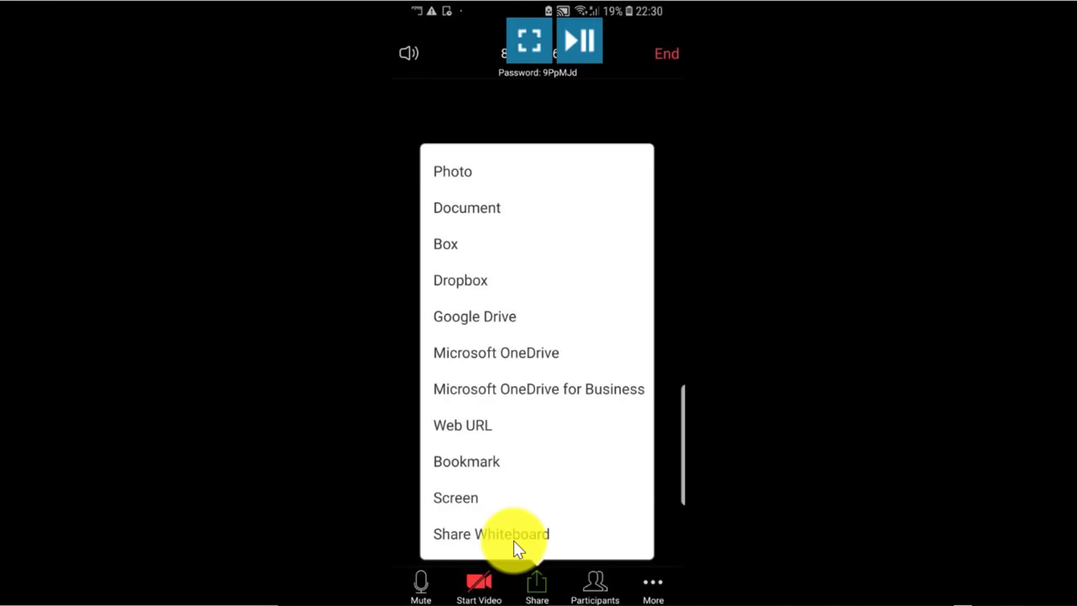
click(464, 496)
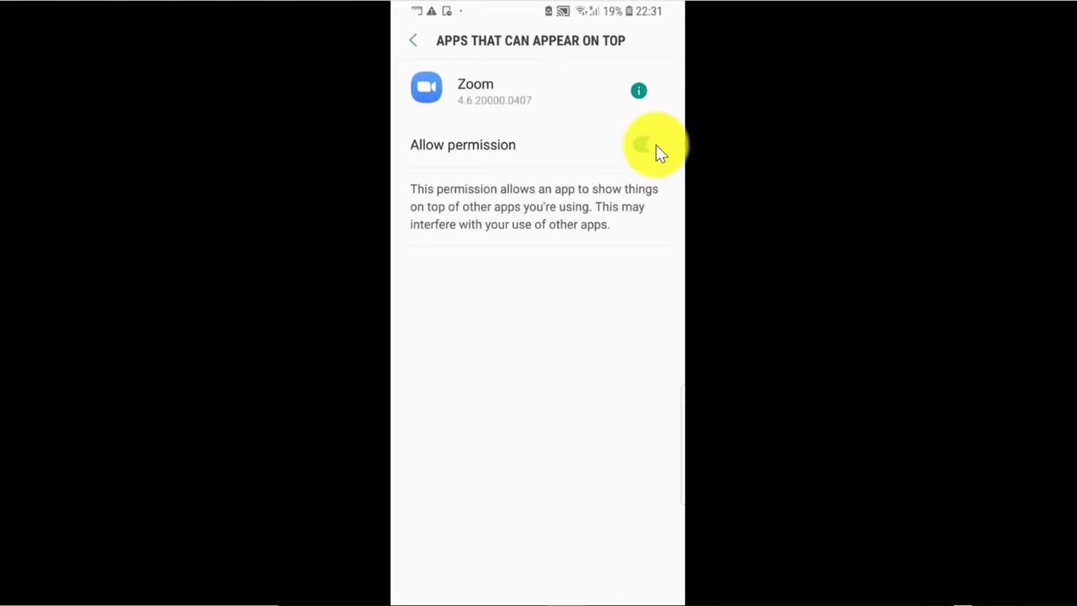
click(647, 148)
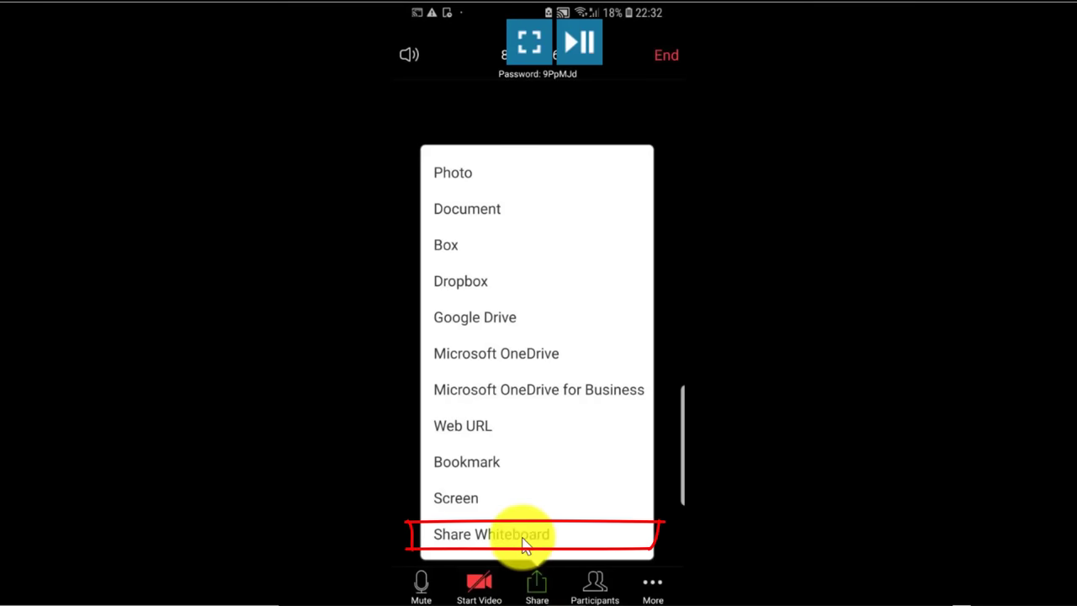
click(525, 538)
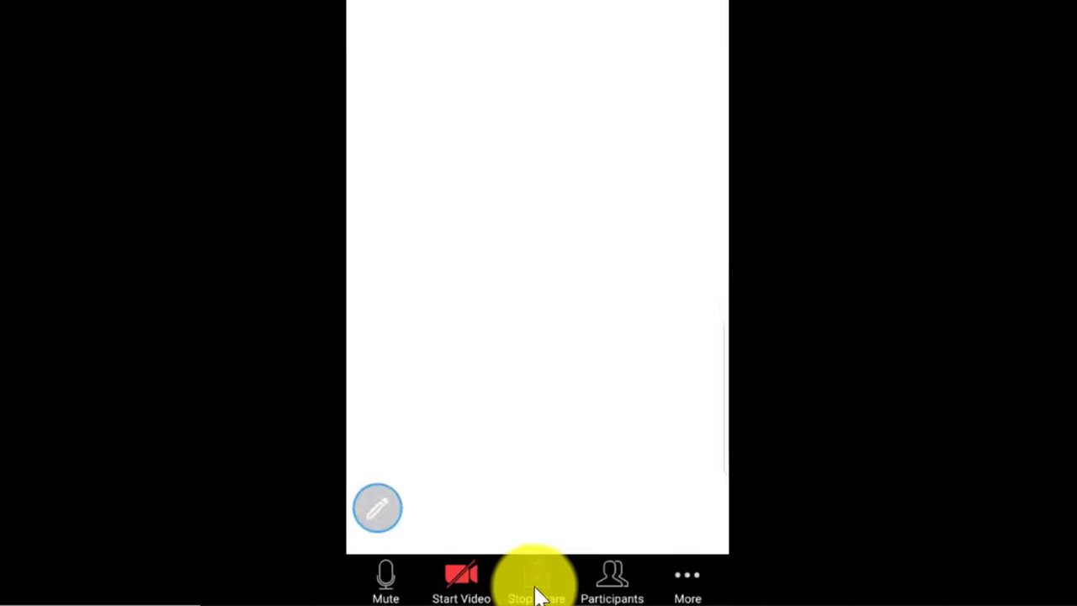
Stop the whiteboard share, then turn the camera on and off again.
click(535, 594)
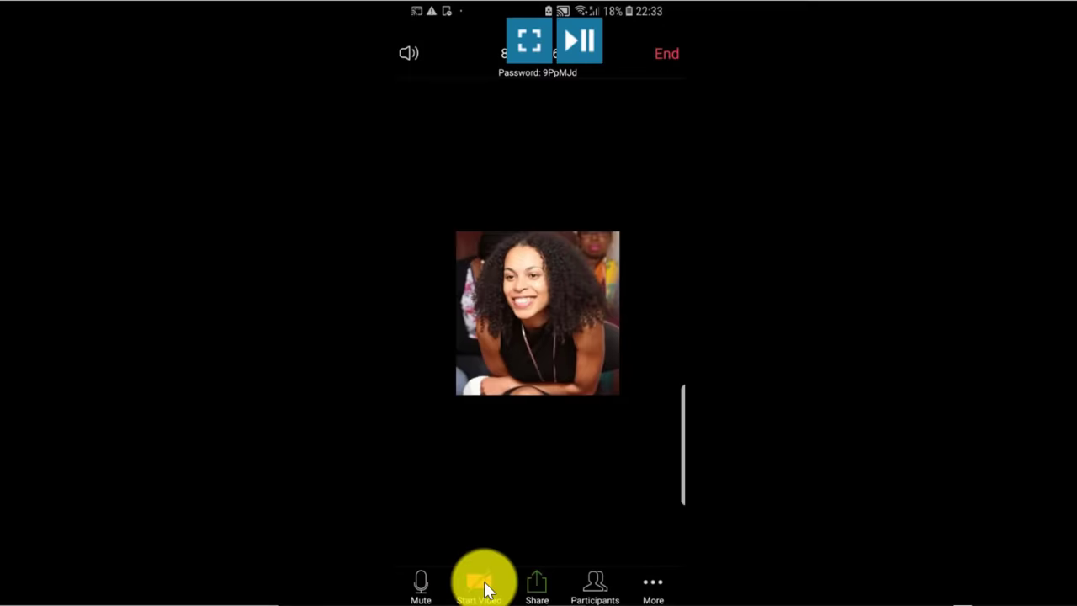
click(486, 589)
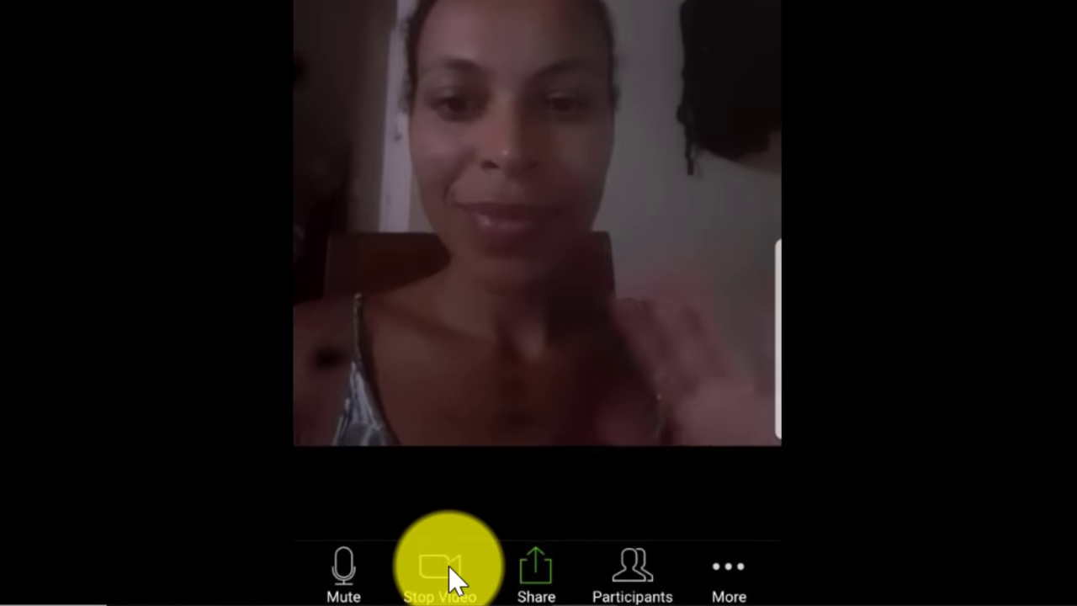
click(448, 566)
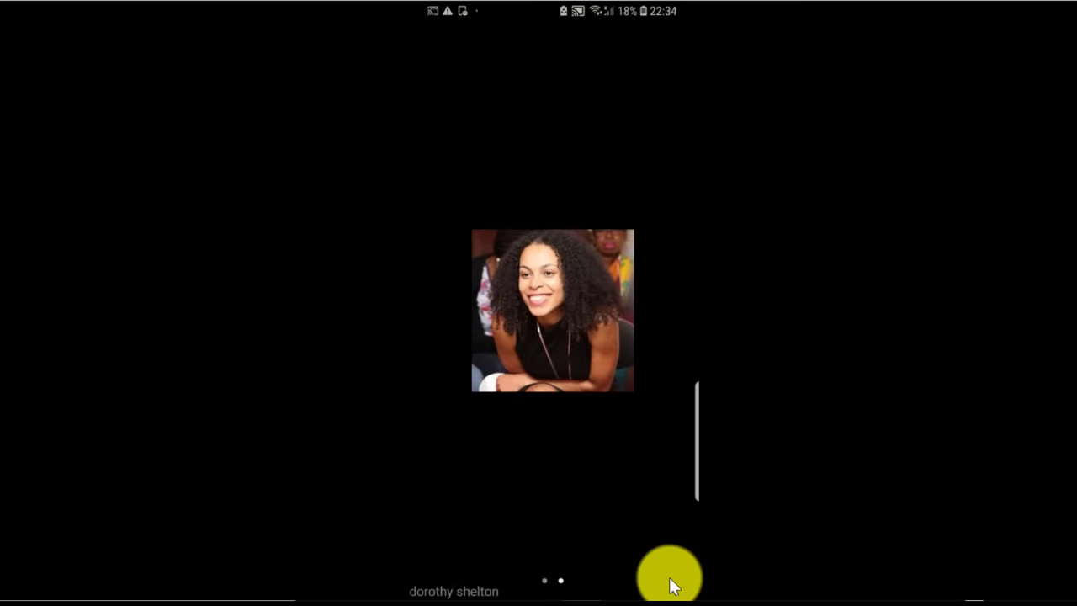
Send a thumbs-up reaction from More, then review Meeting Settings and close them.
click(672, 584)
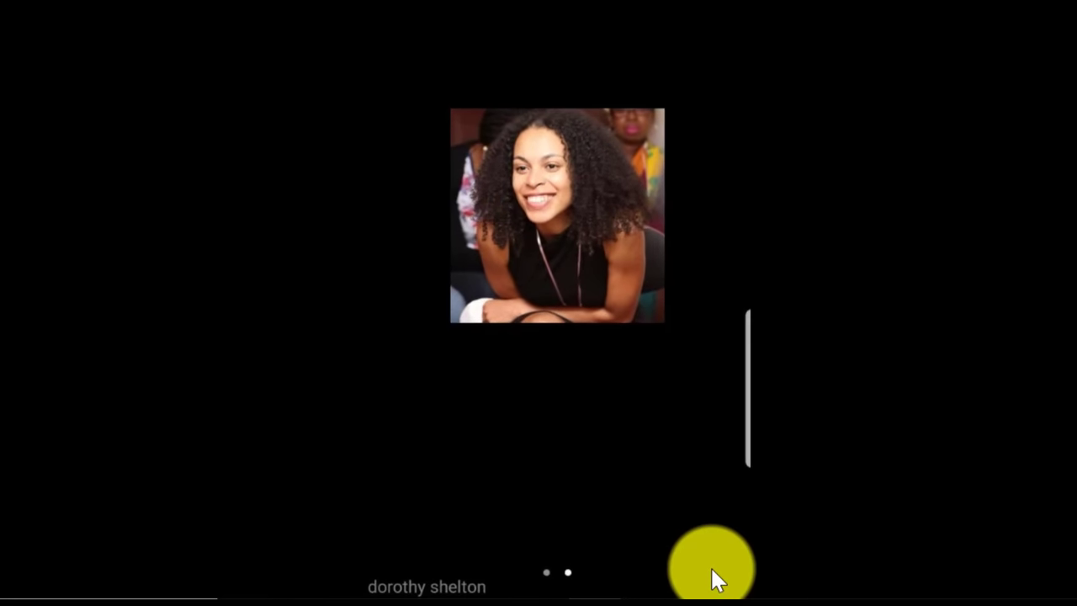
click(711, 572)
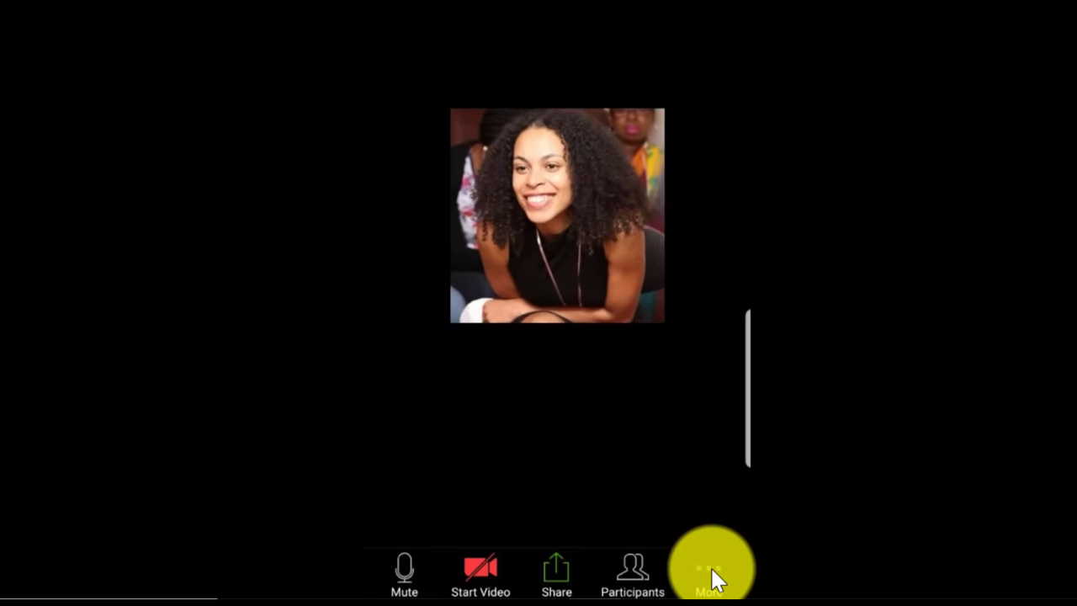
click(711, 573)
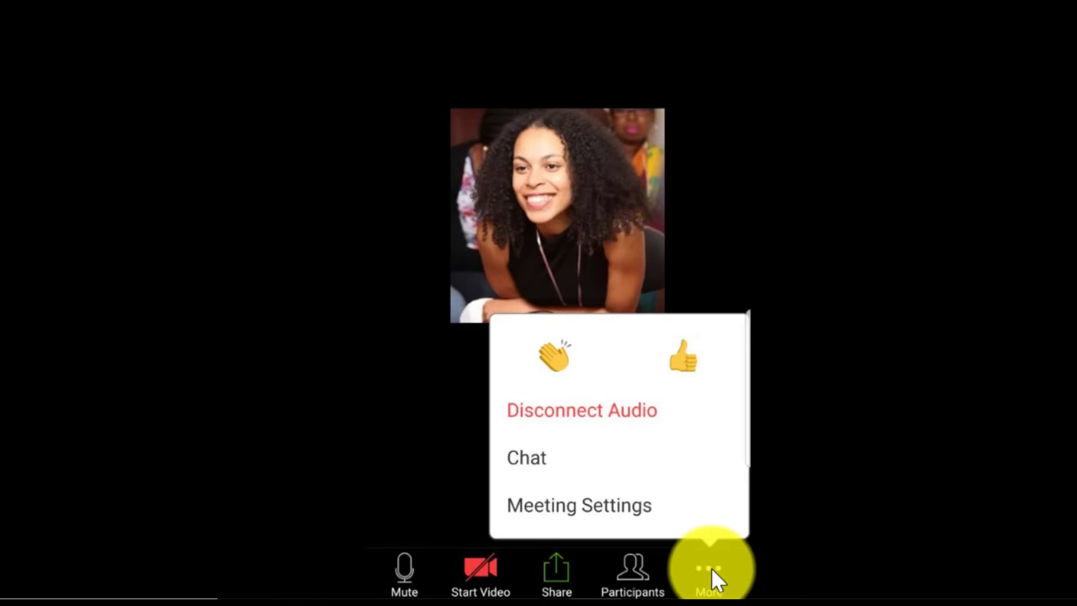
click(683, 362)
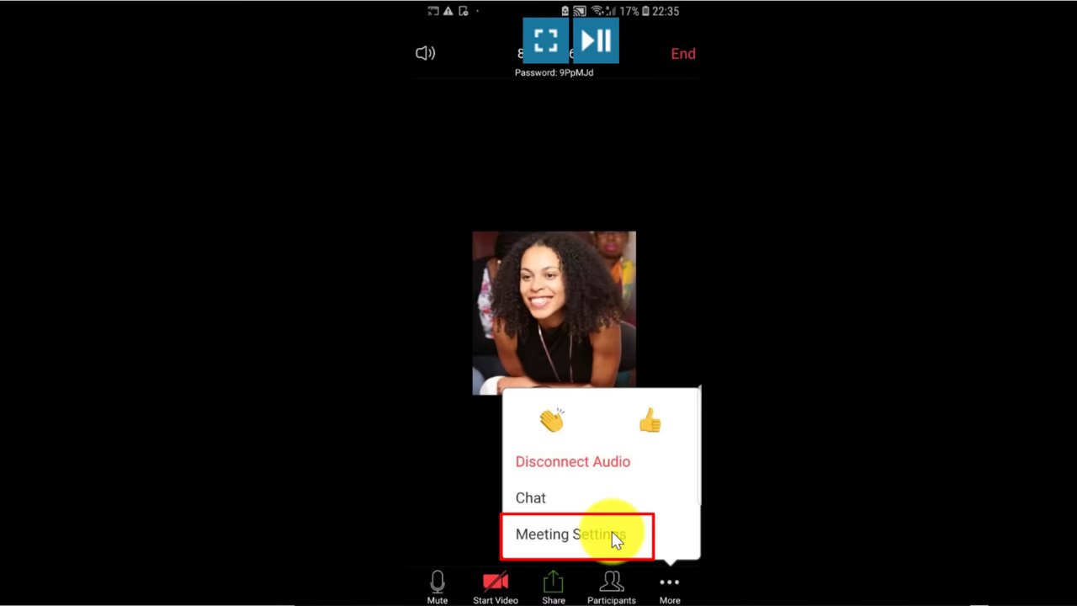
click(612, 533)
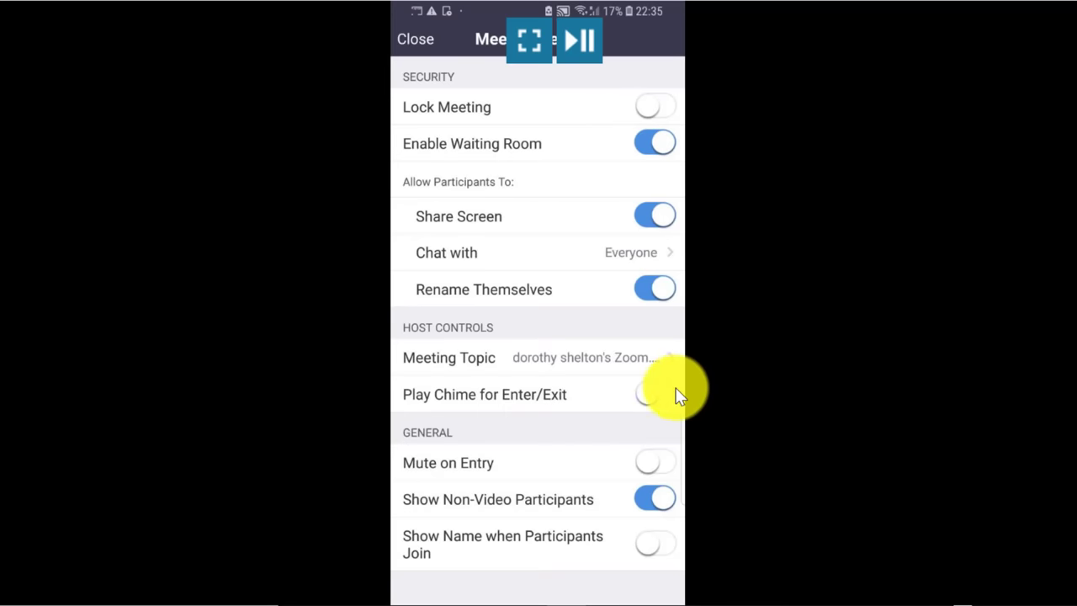
click(409, 40)
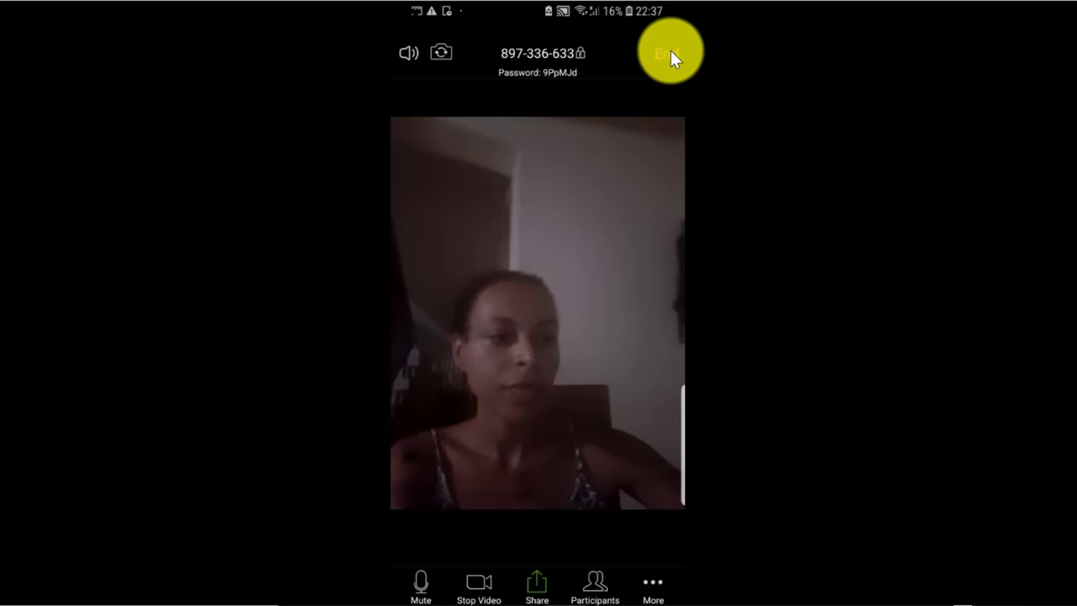
Bring up the End prompt to end the meeting for everyone.
click(671, 52)
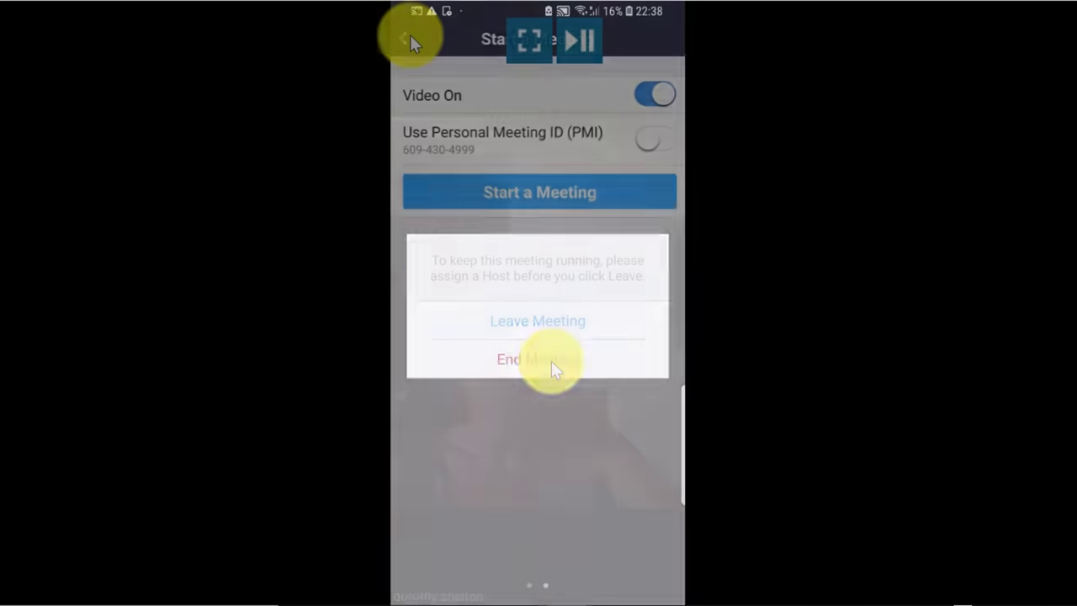
Schedule a meeting with Meeting Password and automatic recording off, then cancel the form.
click(410, 34)
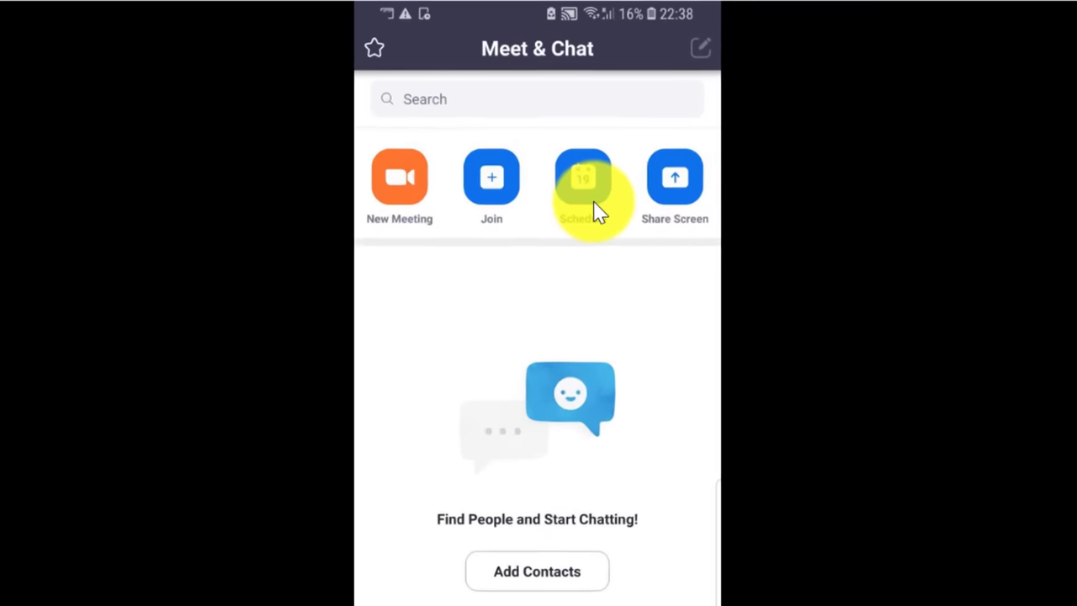
click(586, 178)
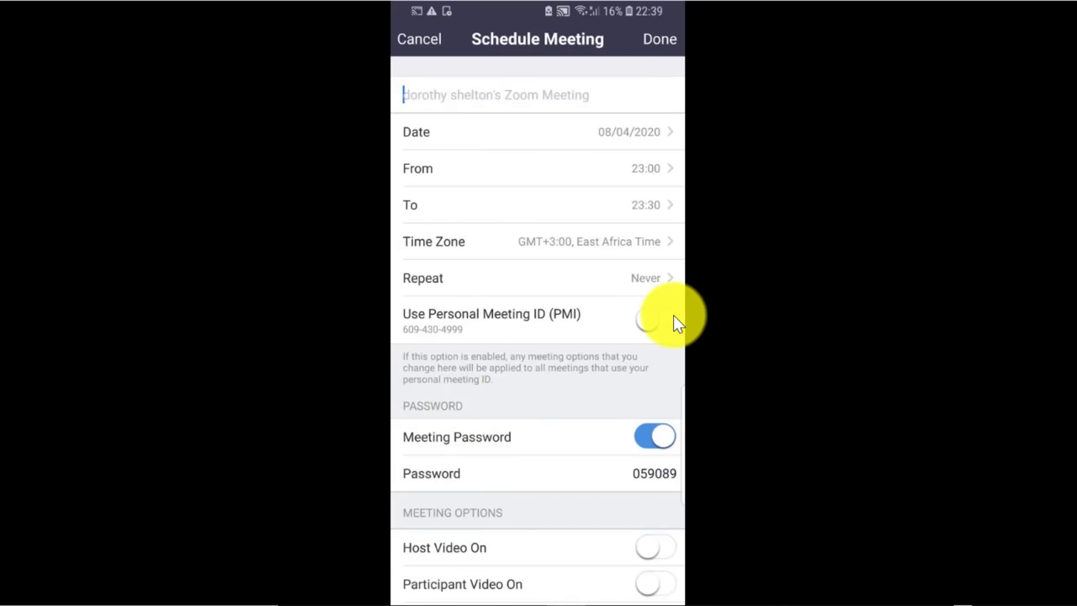
click(664, 436)
scroll(687, 453, down, 2)
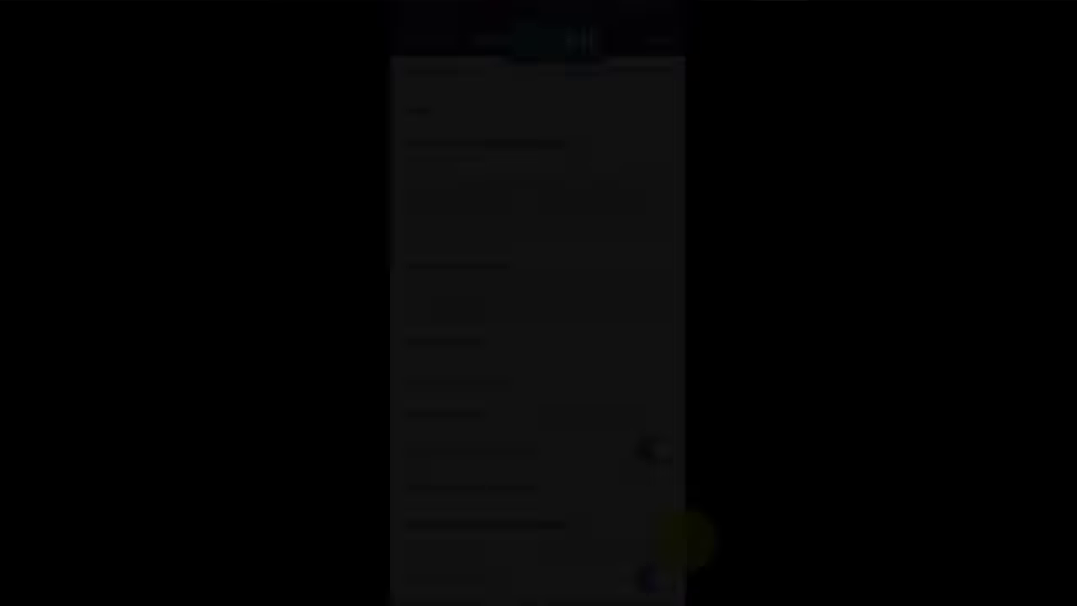
click(710, 489)
click(684, 539)
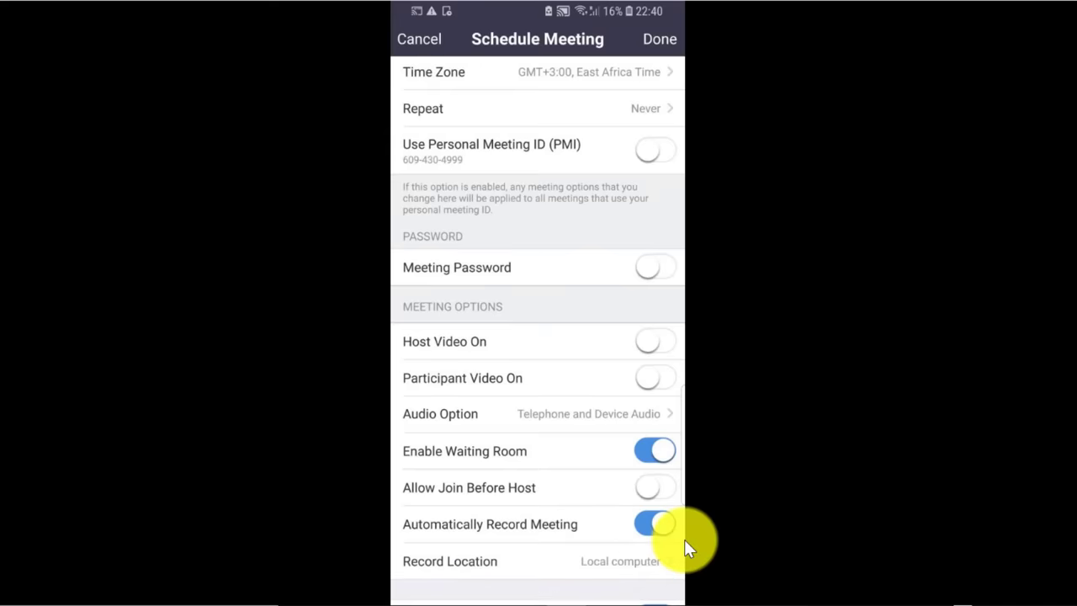
click(684, 539)
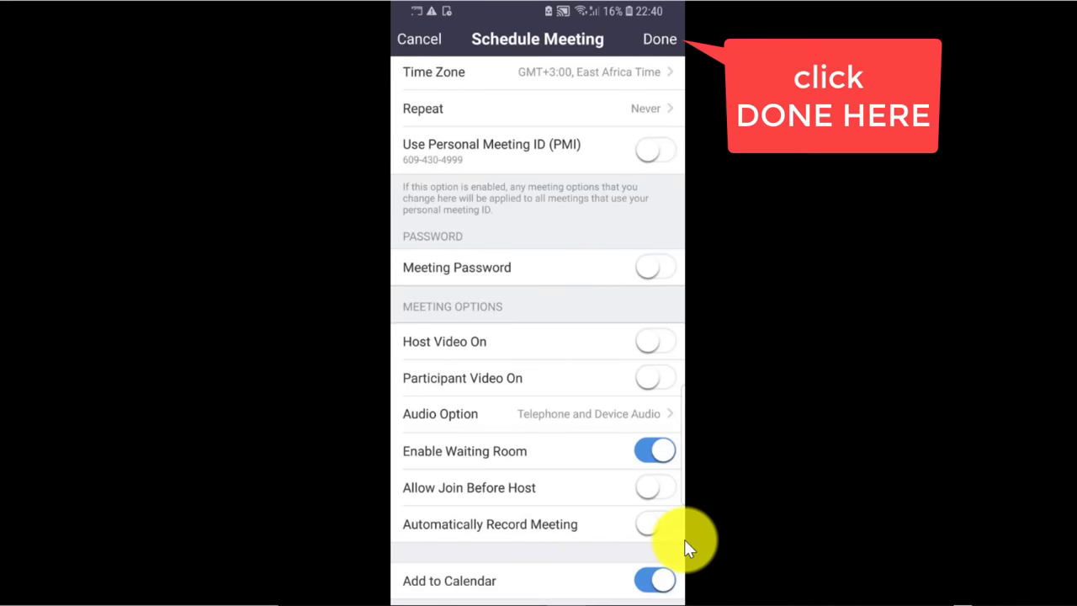
click(429, 42)
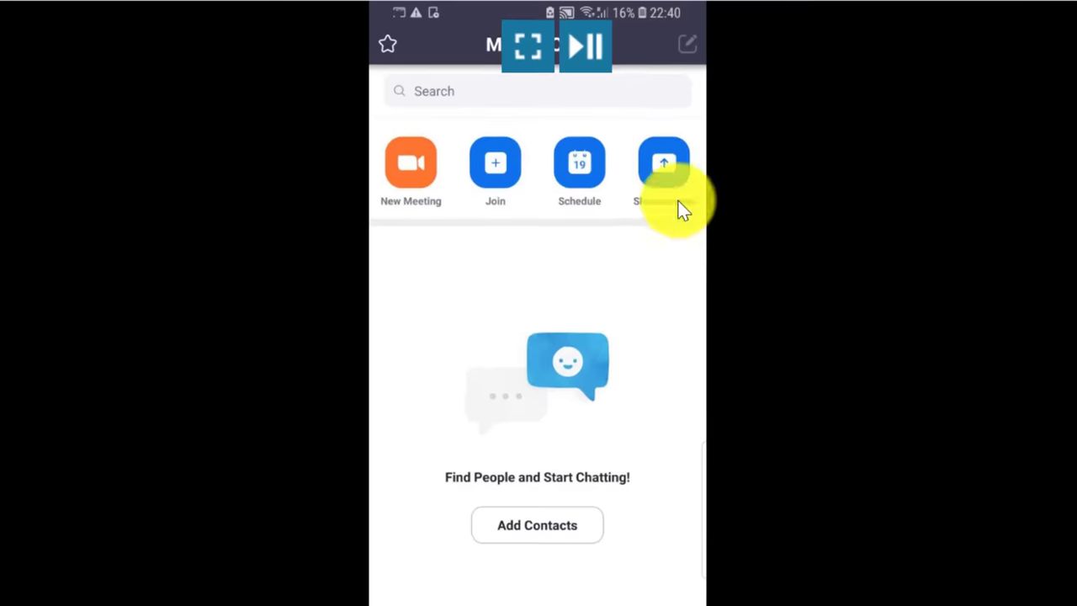
Try Share Screen and Add Contacts, back out, and switch to the Meetings tab.
click(674, 170)
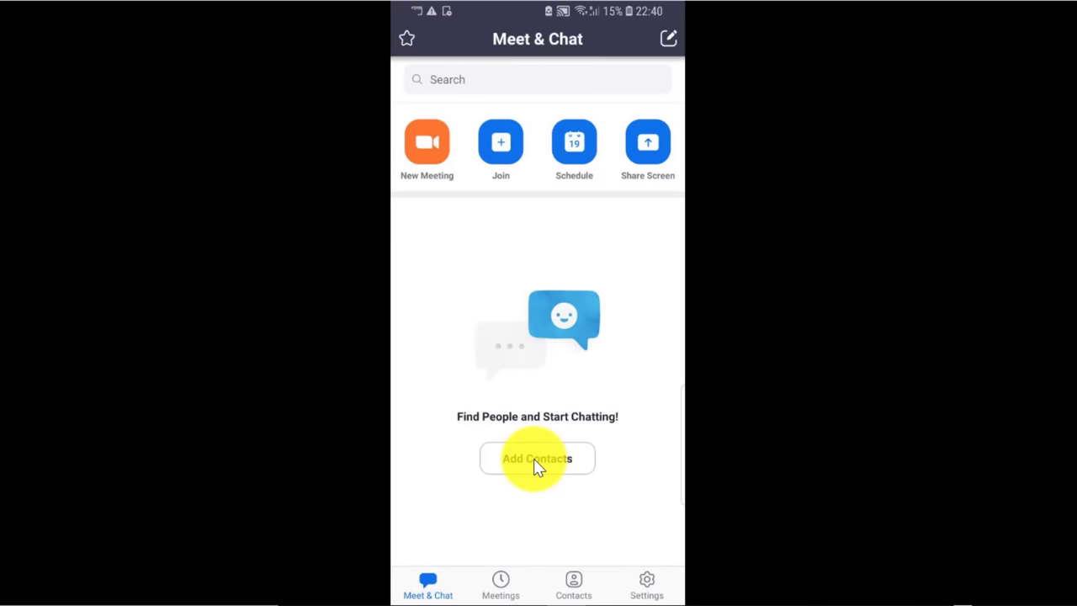
click(536, 461)
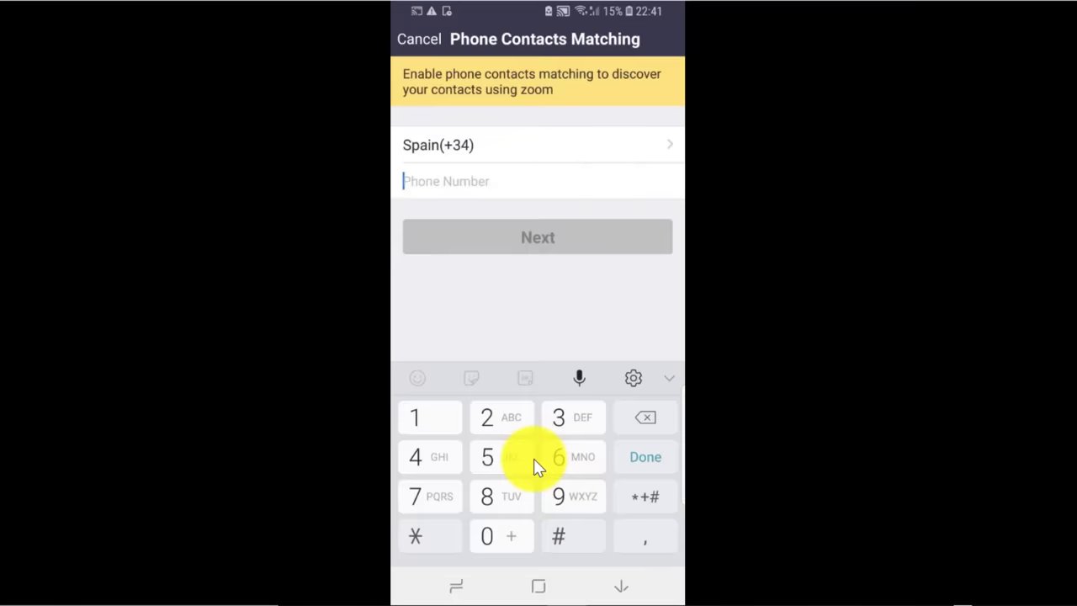
right_click(533, 458)
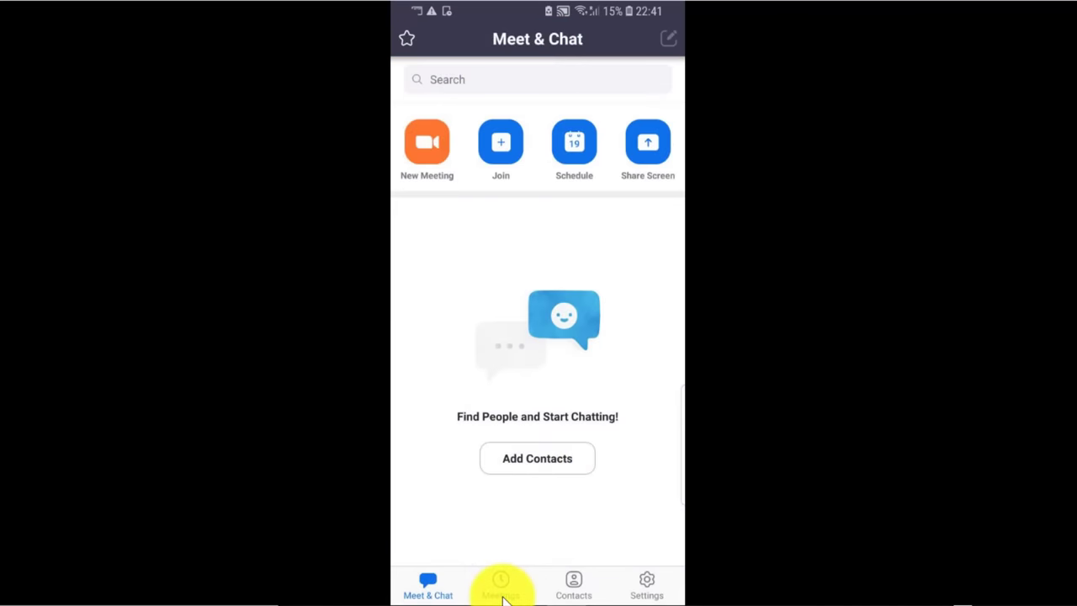
click(502, 593)
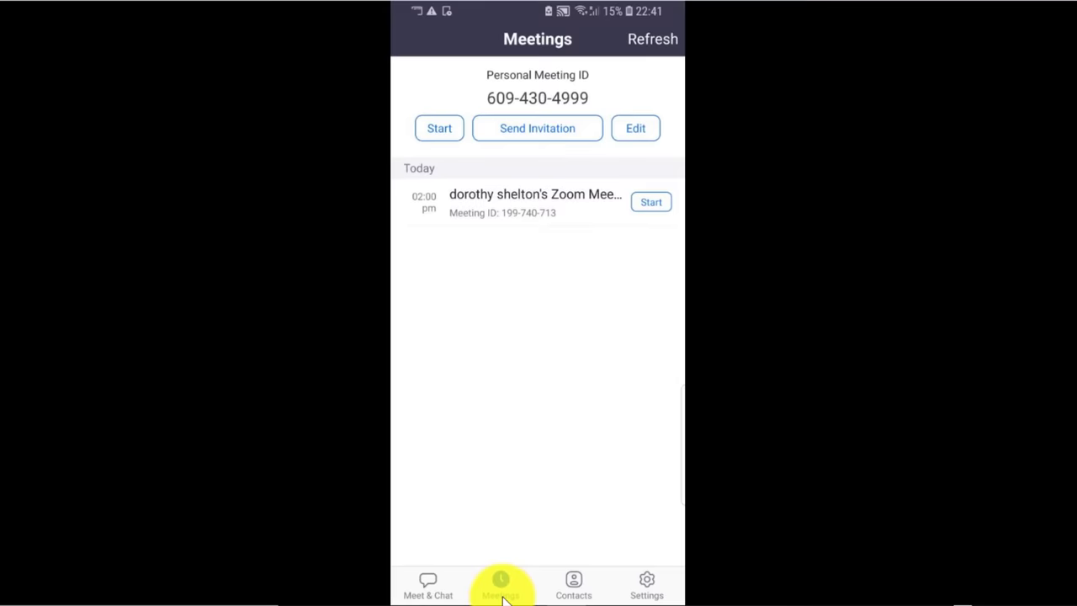
Open Settings > Meeting and scroll down to Safe Driving Mode and Reaction Skin Tone.
click(527, 130)
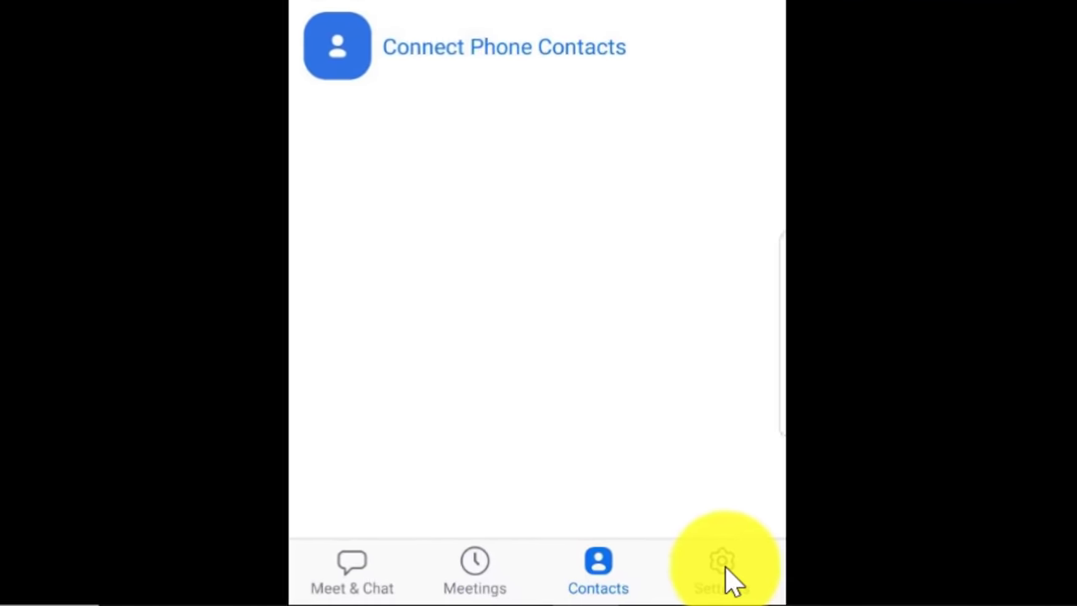
click(697, 568)
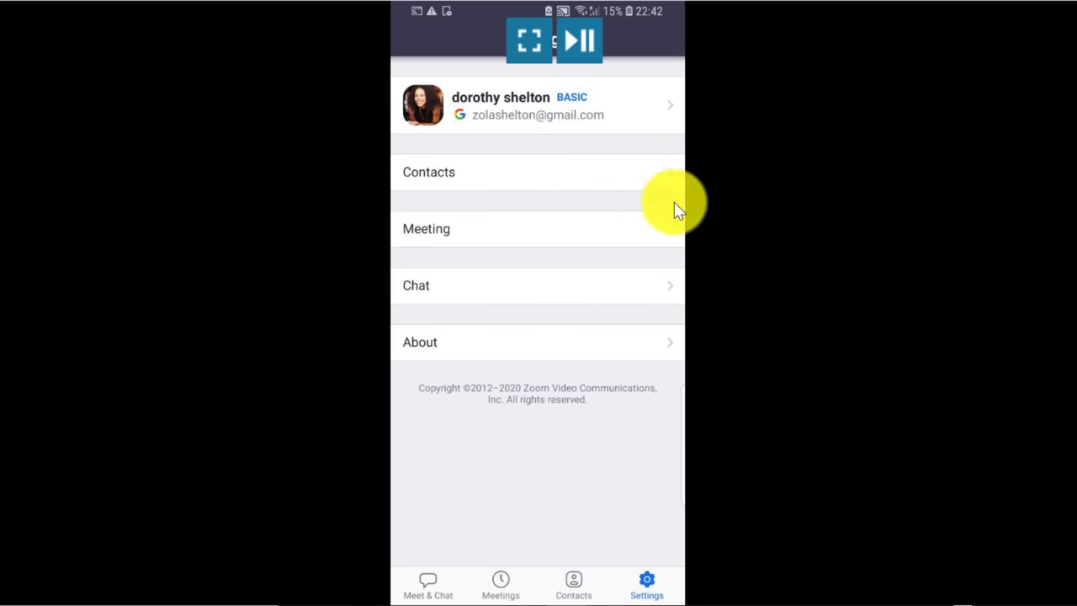
click(674, 230)
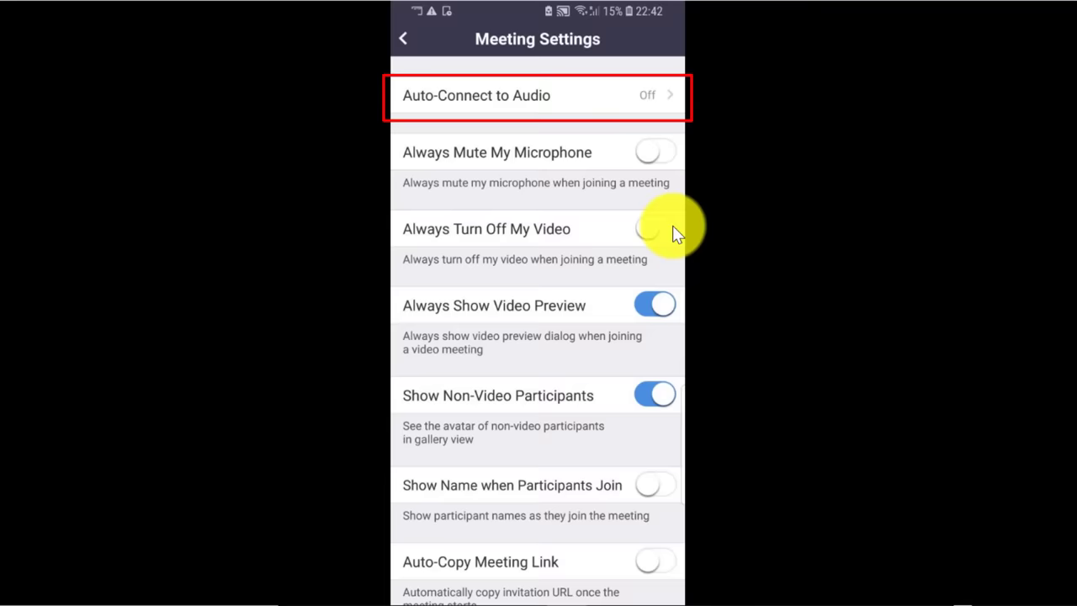
scroll(672, 225, down, 5)
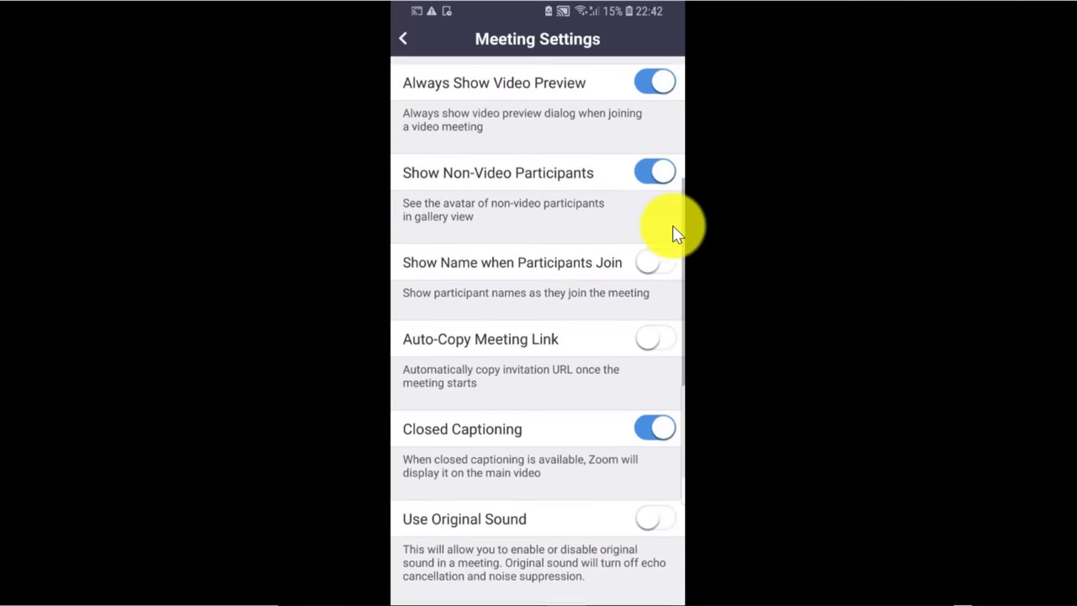
scroll(672, 225, down, 2)
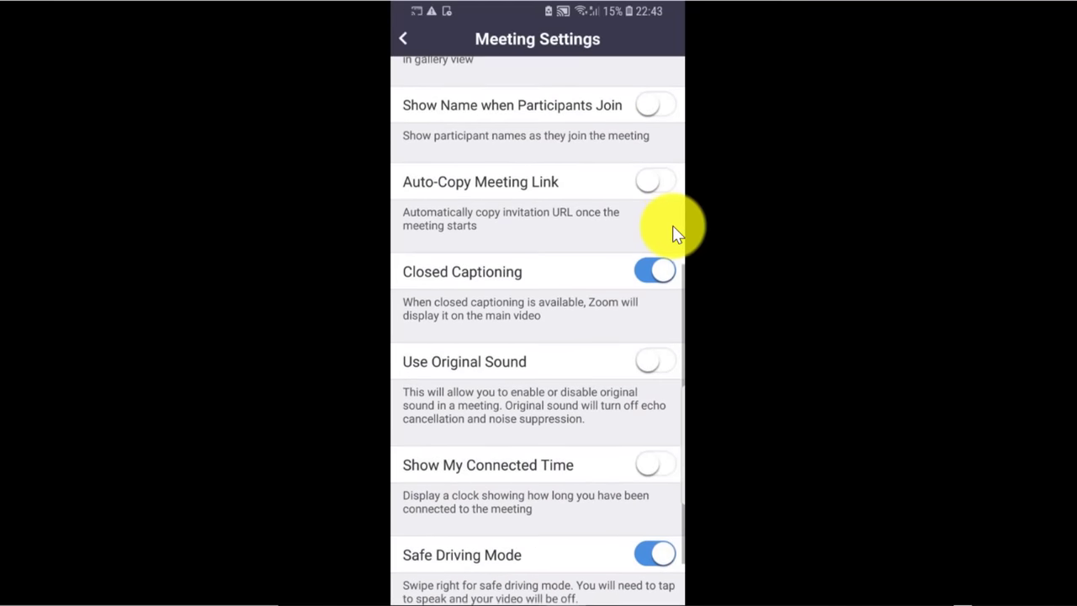
scroll(672, 225, down, 2)
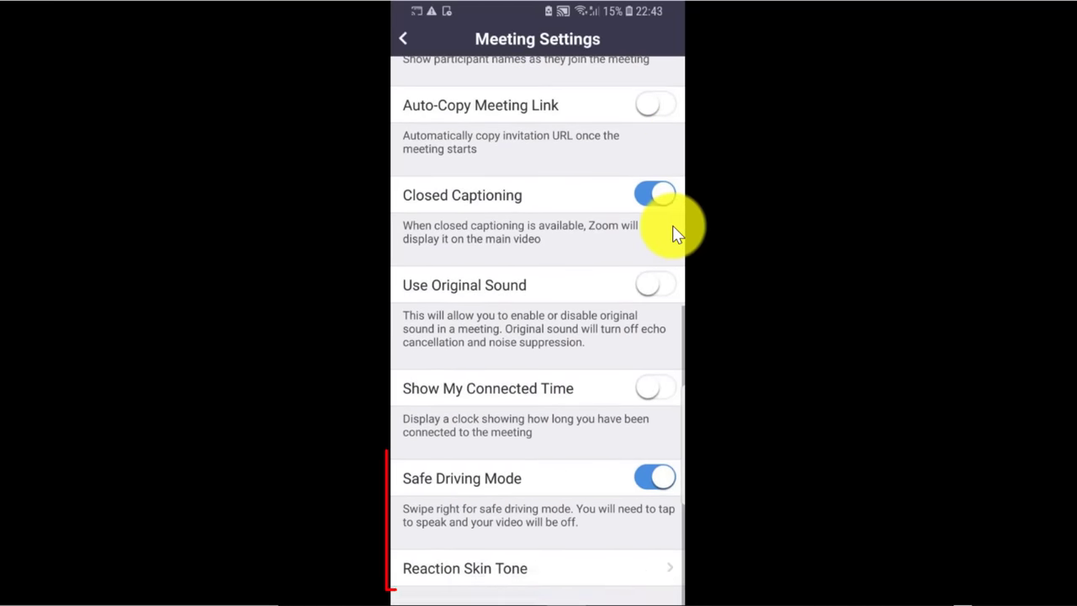